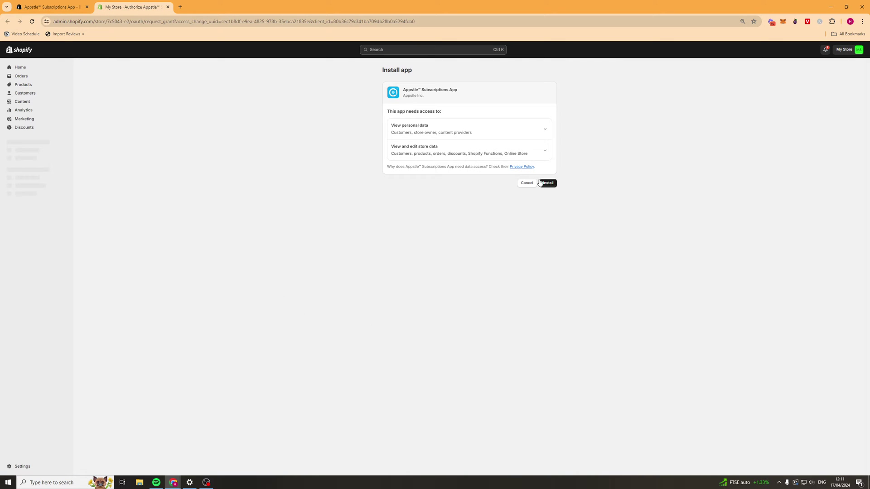
Confirm installation of the Appstle Subscriptions app from the Install app page.
{"action": "left_click", "coordinate": [549, 183]}
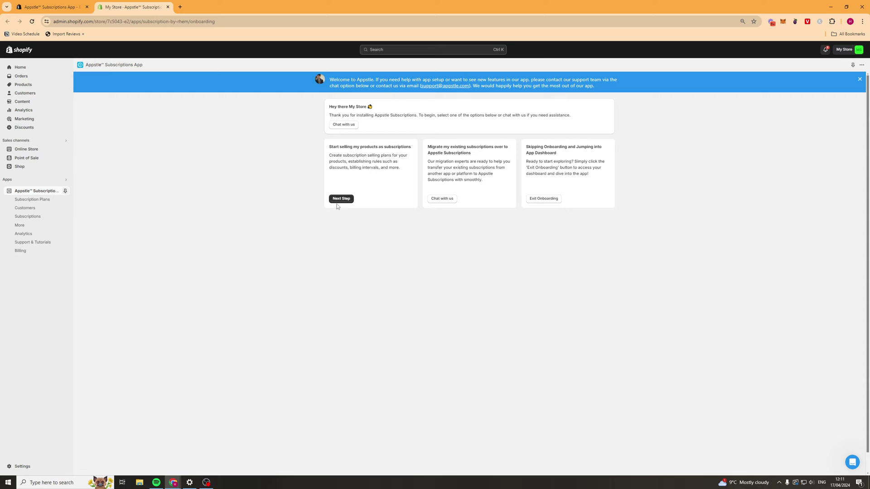
Exit onboarding and scroll through the Billing plans table before reaching the dashboard.
{"action": "left_click", "coordinate": [536, 199]}
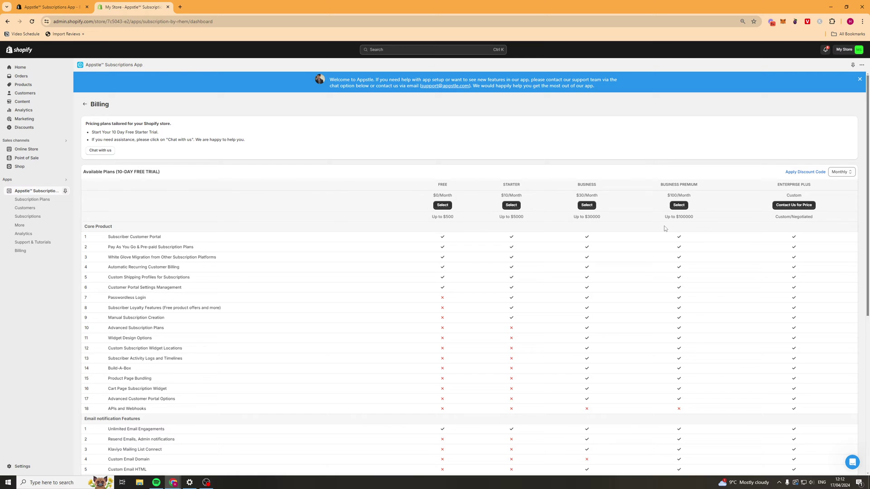
{"action": "scroll", "coordinate": [523, 259], "scroll_direction": "down", "scroll_amount": 5}
{"action": "scroll", "coordinate": [523, 258], "scroll_direction": "up", "scroll_amount": 5}
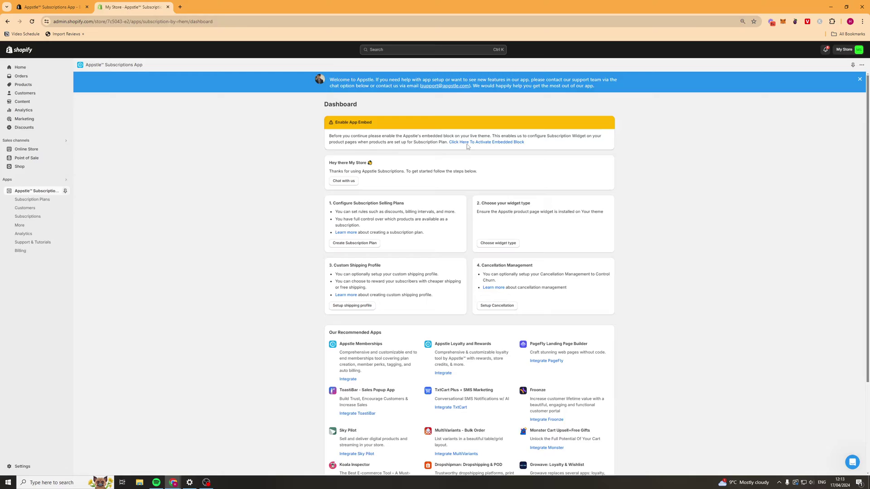
Enable the Appstle Subscriptions app embed in the theme editor, save the theme, and close it.
{"action": "left_click", "coordinate": [467, 143]}
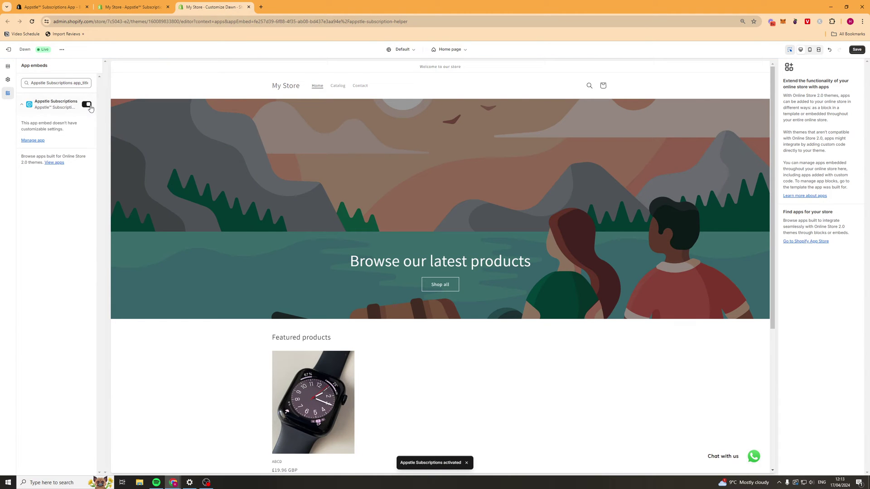
{"action": "left_click", "coordinate": [86, 105]}
{"action": "left_click", "coordinate": [86, 104]}
{"action": "left_click", "coordinate": [857, 51]}
{"action": "key", "text": "ctrl+w"}
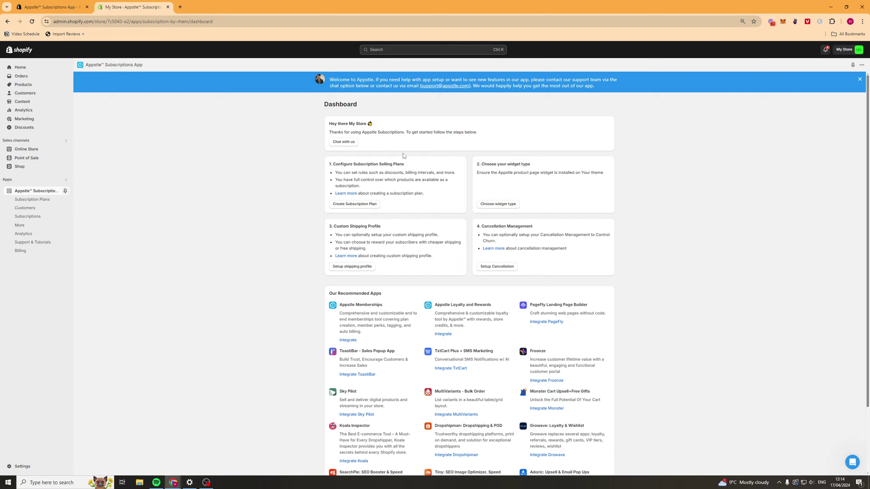
Create a new subscription plan and name it 'Subscription 1'.
{"action": "left_click", "coordinate": [362, 205]}
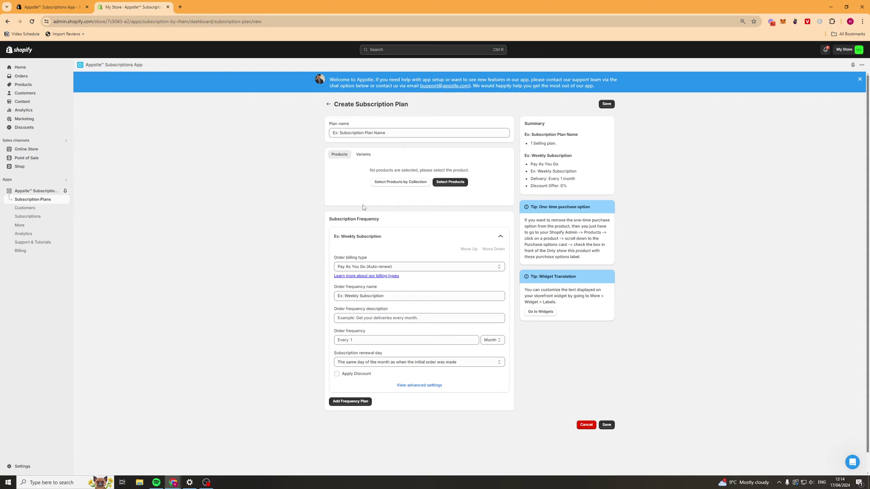
{"action": "left_click", "coordinate": [367, 134]}
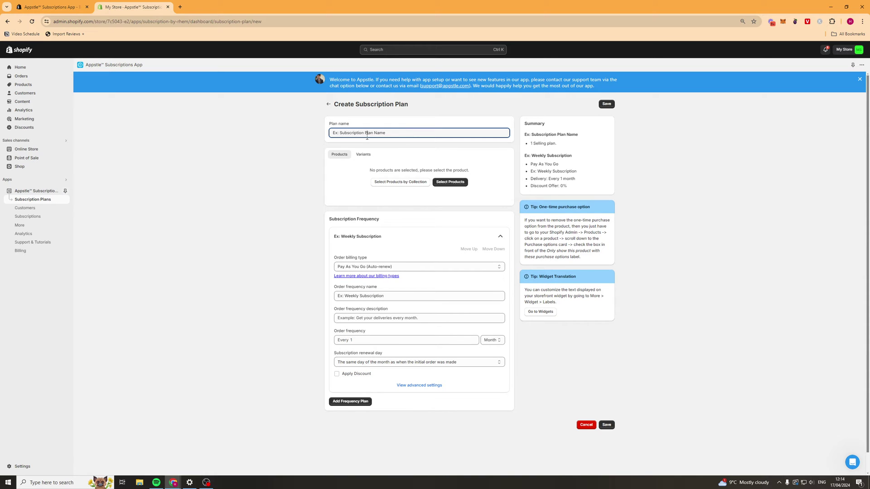
{"action": "triple_click", "coordinate": [367, 134]}
{"action": "type", "text": "Subscription 1"}
{"action": "left_click", "coordinate": [311, 164]}
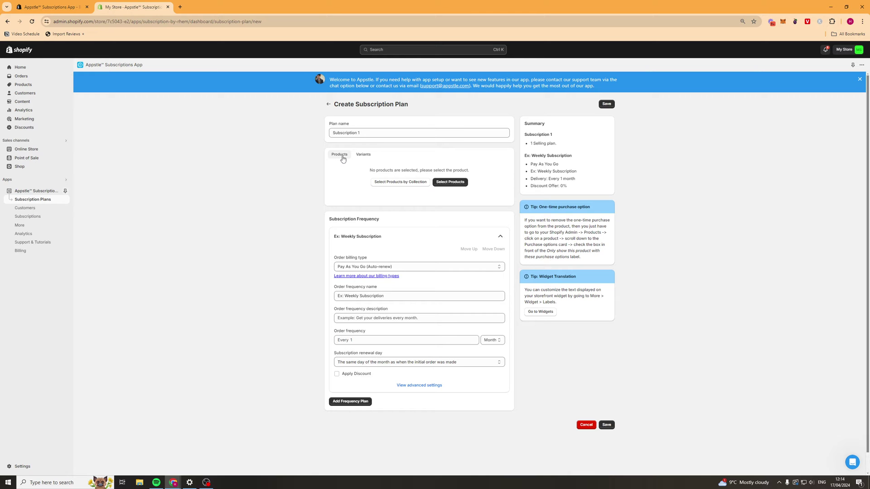
Add the ABCD product to the plan, leaving the variant picker unchanged.
{"action": "left_click", "coordinate": [448, 187]}
{"action": "left_click", "coordinate": [412, 288]}
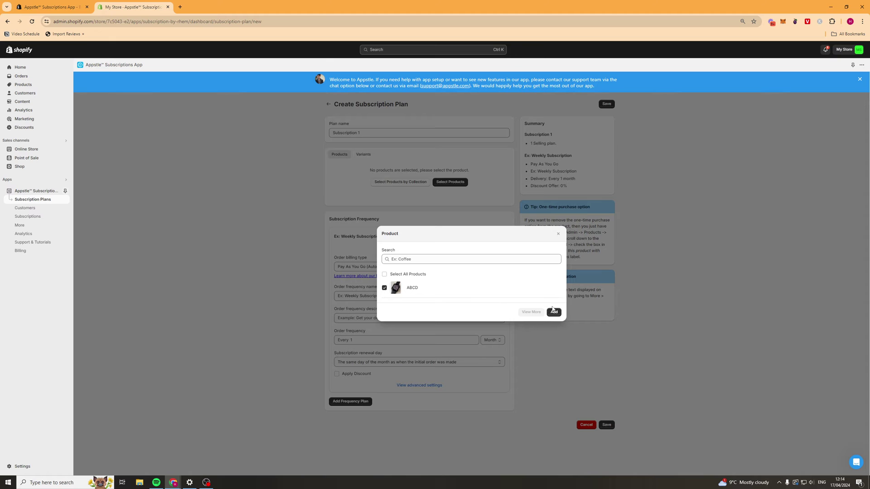
{"action": "left_click", "coordinate": [554, 313]}
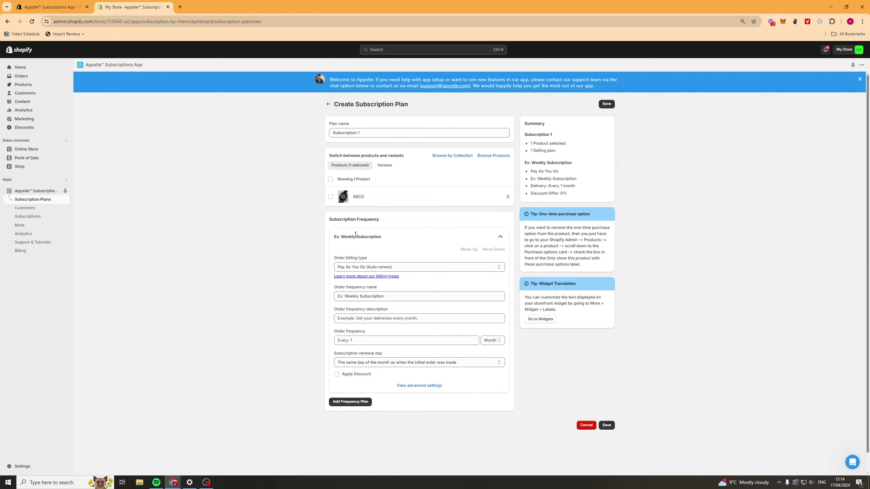
{"action": "left_click", "coordinate": [383, 166]}
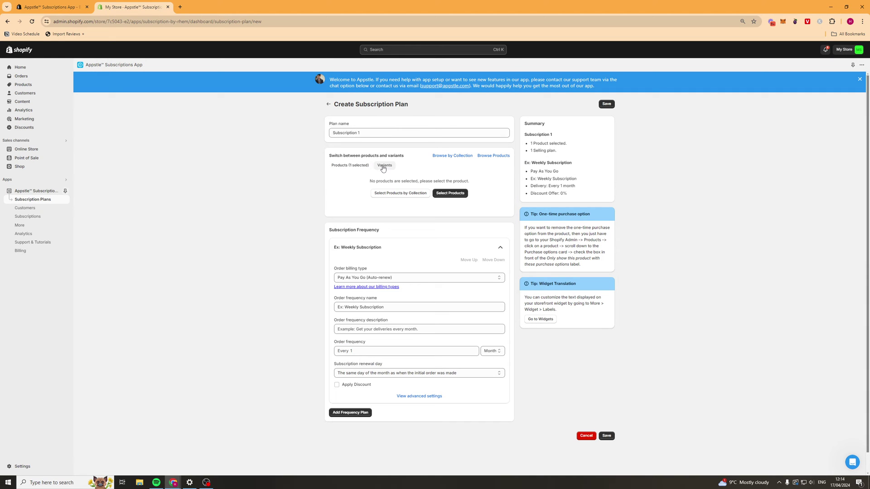
{"action": "left_click", "coordinate": [450, 195]}
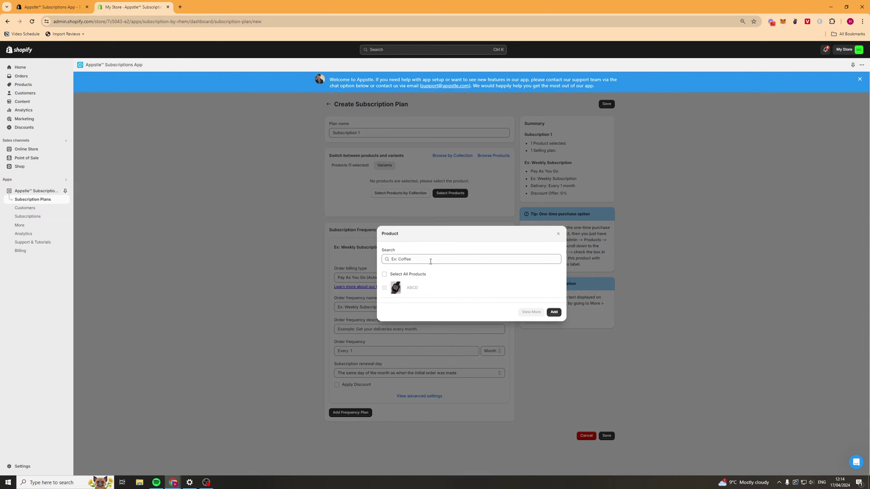
{"action": "left_click", "coordinate": [558, 235]}
{"action": "left_click", "coordinate": [360, 165]}
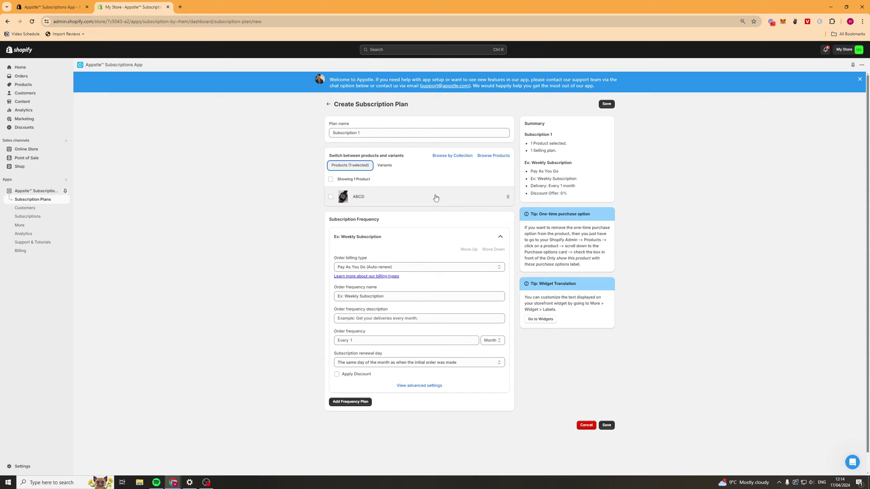
{"action": "left_click_drag", "start_coordinate": [328, 220], "coordinate": [369, 220]}
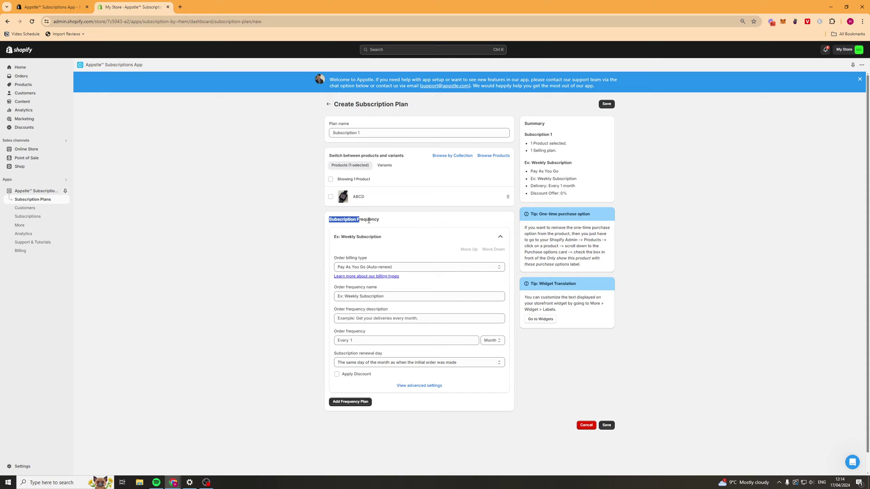
{"action": "left_click", "coordinate": [394, 221]}
{"action": "scroll", "coordinate": [393, 220], "scroll_direction": "down", "scroll_amount": 1}
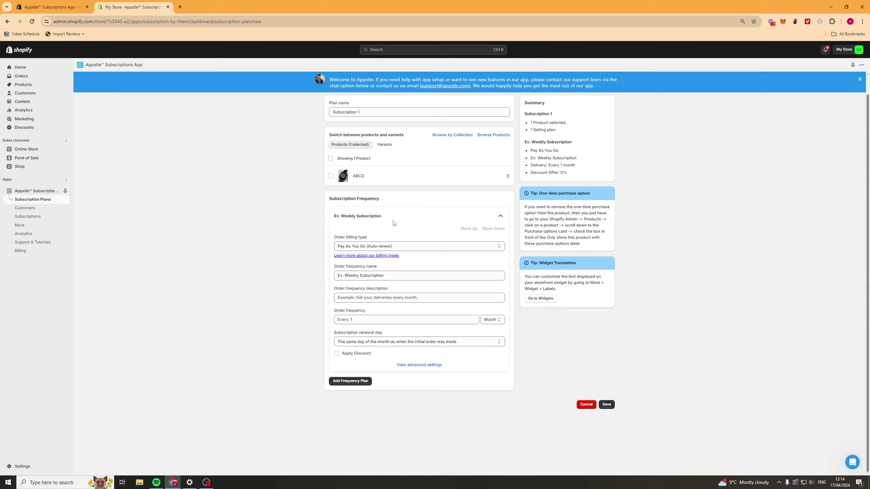
{"action": "left_click", "coordinate": [358, 248]}
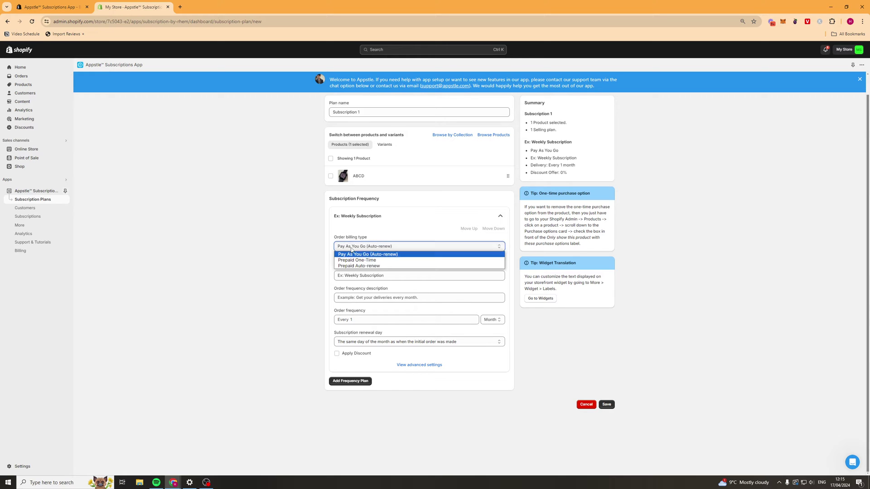
{"action": "left_click", "coordinate": [366, 255]}
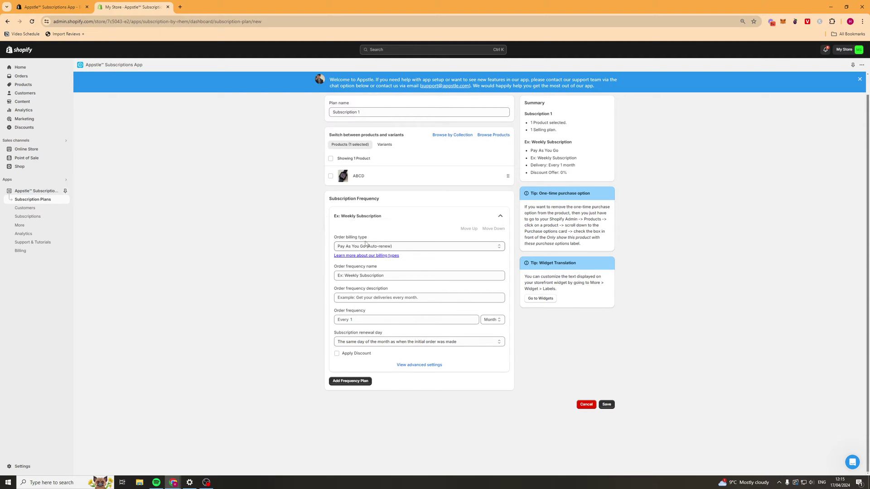
{"action": "left_click", "coordinate": [367, 246]}
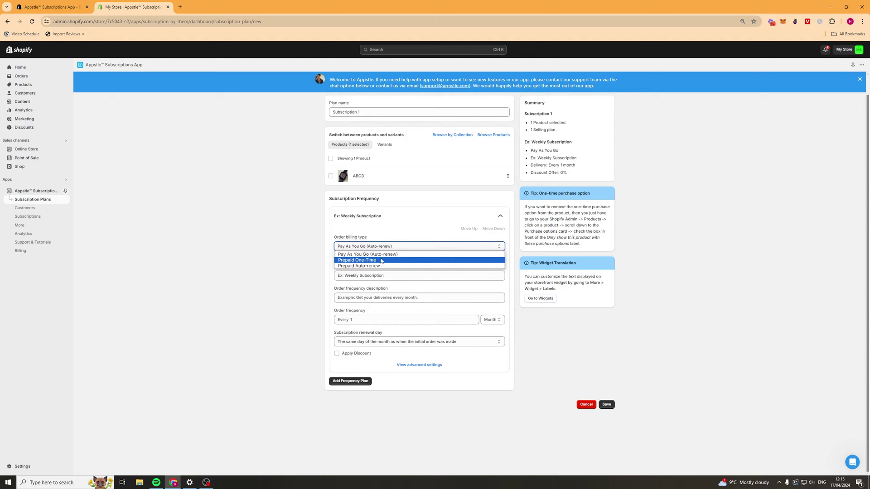
{"action": "left_click", "coordinate": [384, 267]}
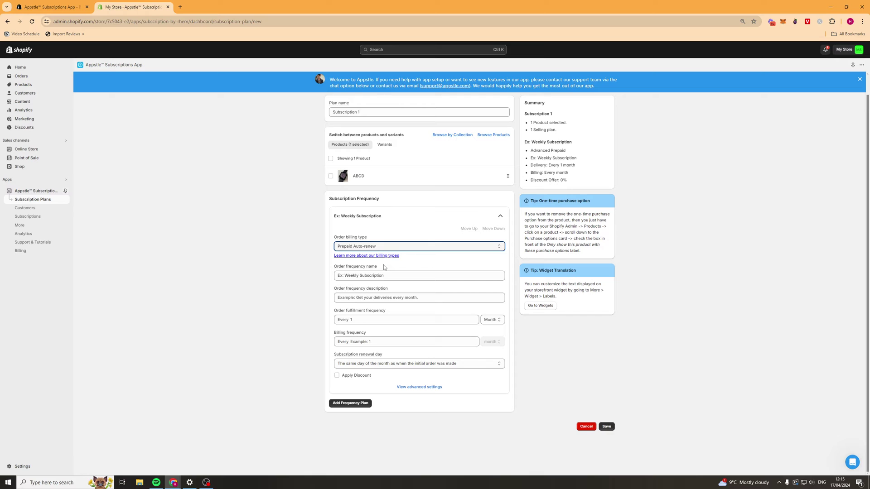
{"action": "left_click", "coordinate": [376, 247]}
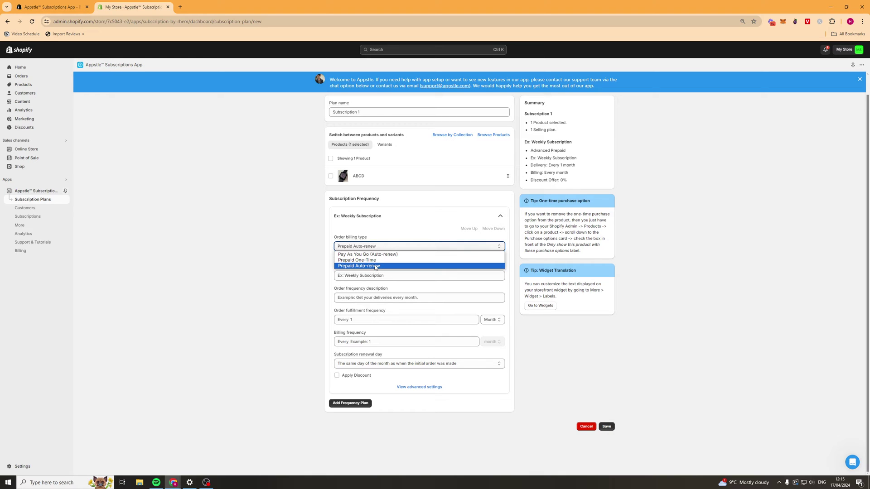
{"action": "left_click", "coordinate": [383, 254]}
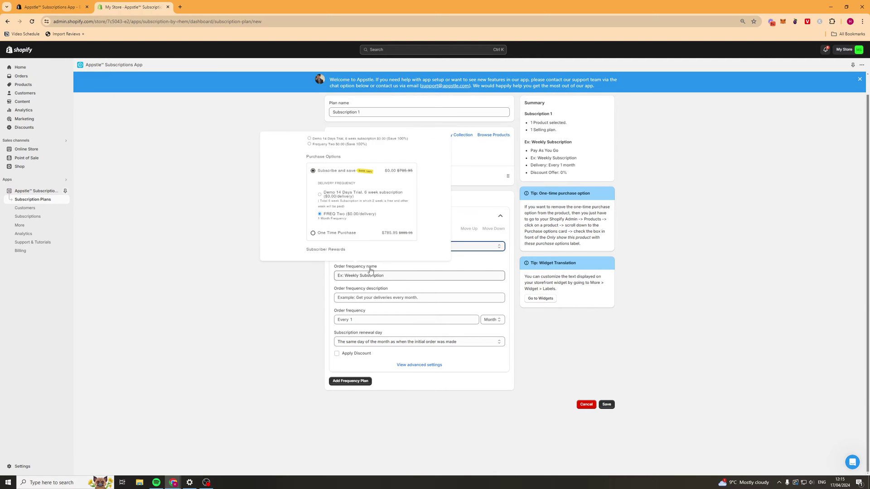
{"action": "left_click_drag", "start_coordinate": [390, 276], "coordinate": [295, 265]}
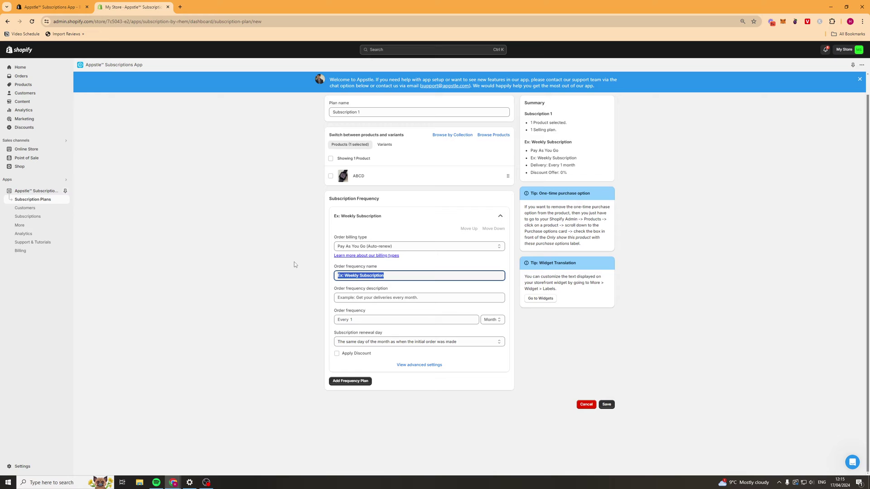
Name the frequency 'Monthly' and enter a description beginning 'Get'.
{"action": "type", "text": "Blmont"}
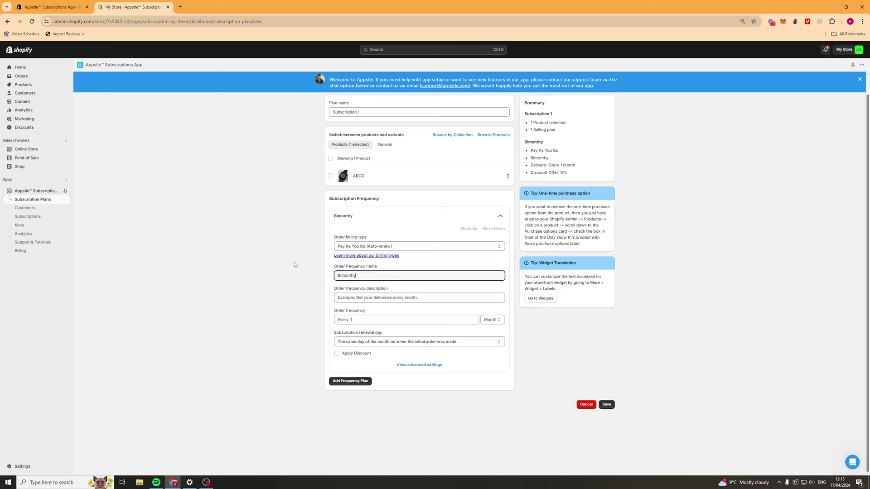
{"action": "type", "text": "hly"}
{"action": "key", "text": "ctrl+a"}
{"action": "type", "text": "Weekly"}
{"action": "key", "text": "ctrl+a"}
{"action": "type", "text": "Monthly"}
{"action": "key", "text": "ctrl+a"}
{"action": "type", "text": "Yearly"}
{"action": "key", "text": "ctrl+a"}
{"action": "type", "text": "Monthly"}
{"action": "left_click", "coordinate": [401, 301]}
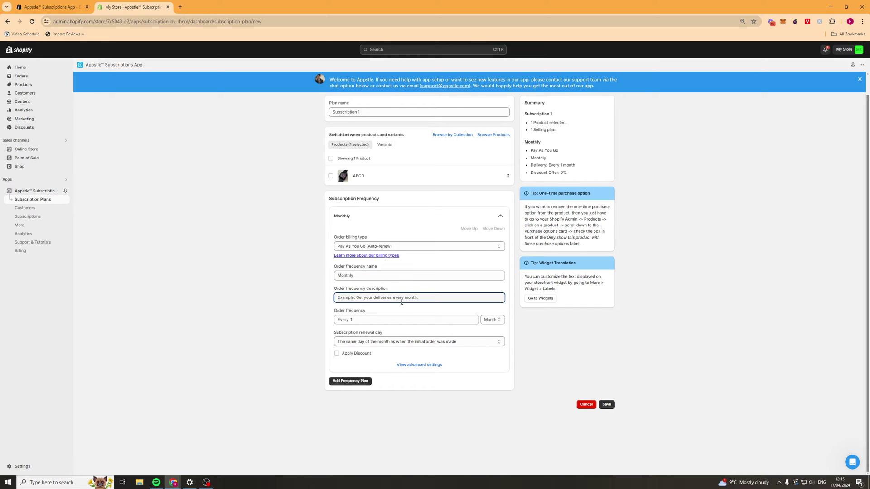
{"action": "type", "text": "Get"}
{"action": "left_click", "coordinate": [285, 326]}
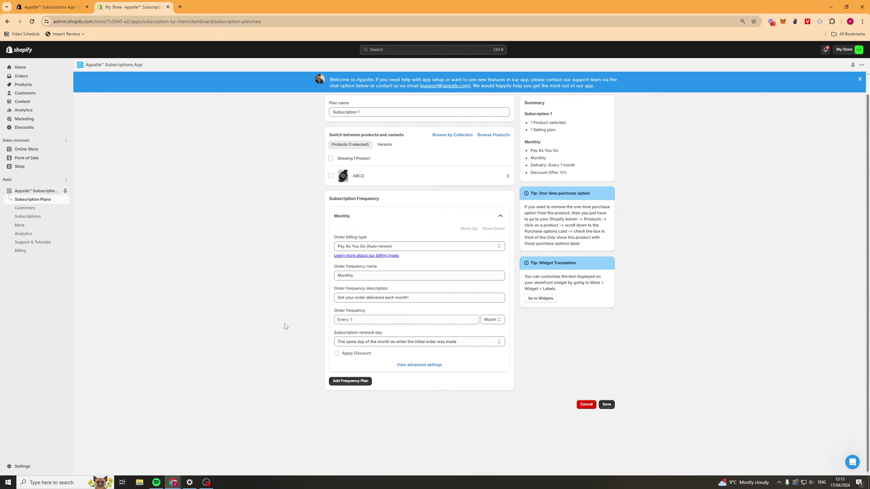
Set the order frequency to every 1 Month.
{"action": "left_click", "coordinate": [399, 324]}
{"action": "left_click", "coordinate": [474, 321]}
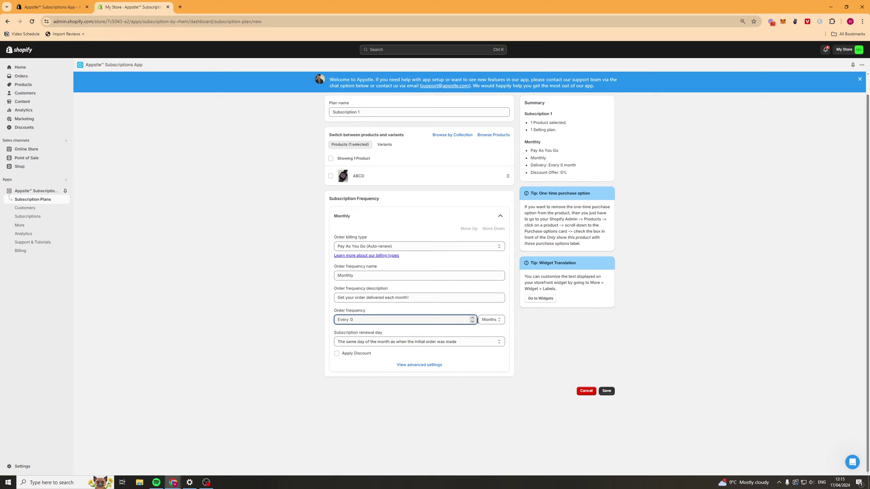
{"action": "left_click", "coordinate": [473, 318]}
{"action": "left_click", "coordinate": [473, 318]}
{"action": "left_click", "coordinate": [473, 318]}
{"action": "left_click", "coordinate": [473, 318]}
{"action": "left_click", "coordinate": [472, 318]}
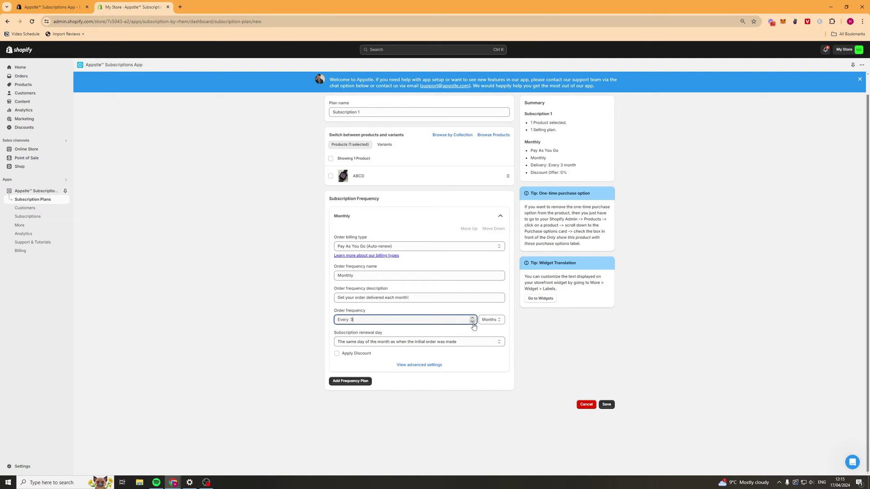
{"action": "left_click", "coordinate": [473, 323]}
{"action": "left_click", "coordinate": [472, 323]}
{"action": "left_click", "coordinate": [473, 323]}
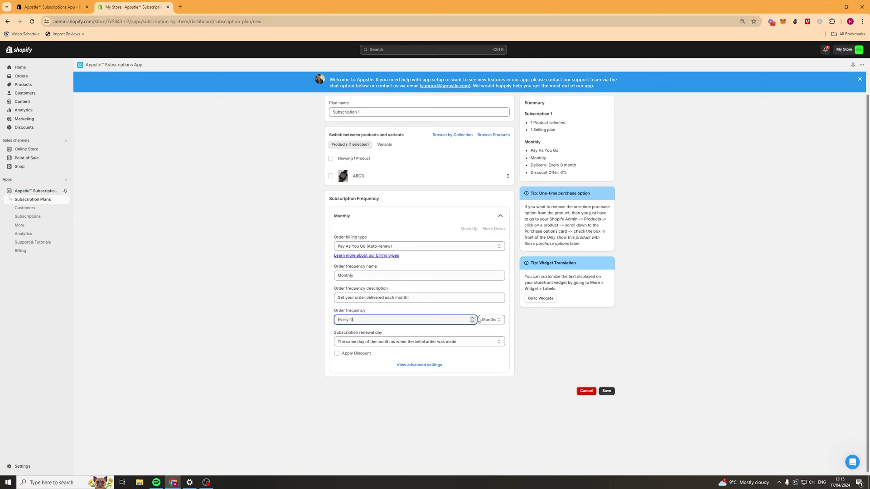
{"action": "left_click", "coordinate": [472, 318]}
{"action": "left_click", "coordinate": [492, 320]}
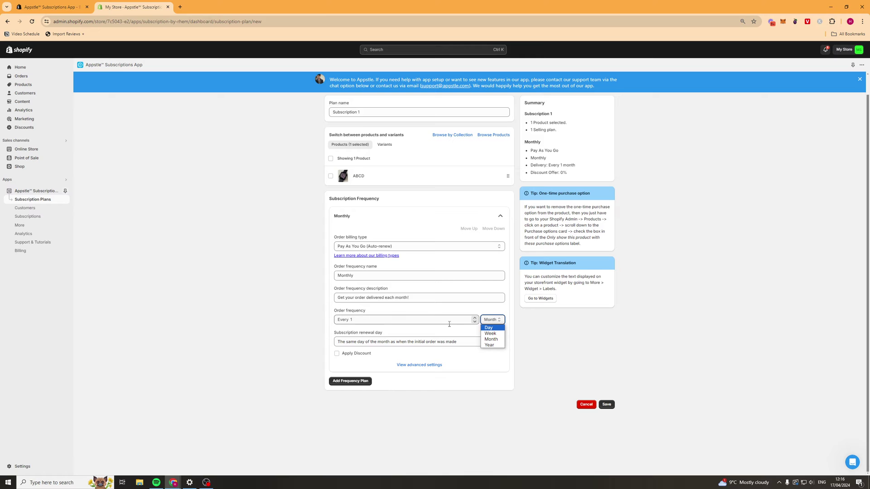
{"action": "left_click", "coordinate": [491, 339]}
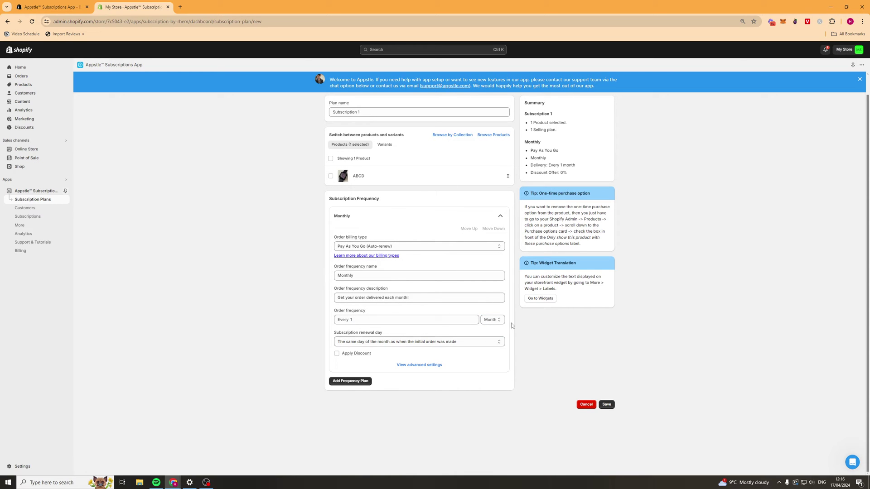
{"action": "mouse_move", "coordinate": [344, 336]}
{"action": "left_click", "coordinate": [358, 345]}
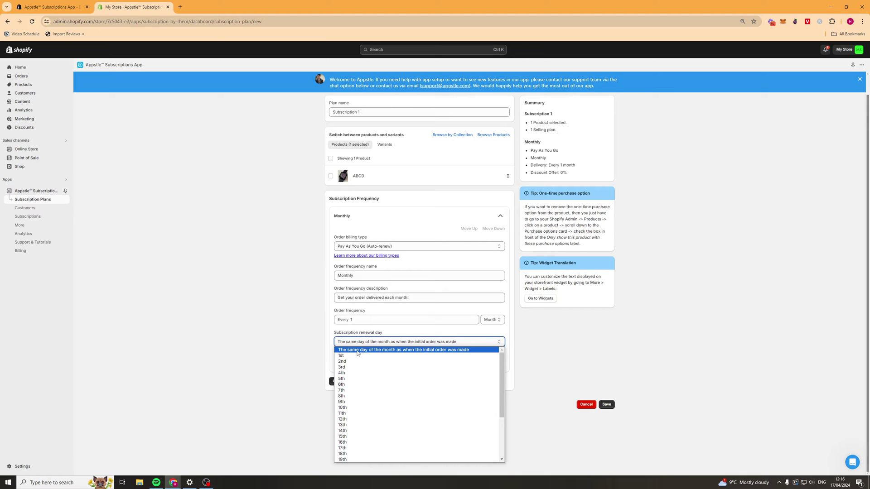
{"action": "left_click", "coordinate": [488, 343]}
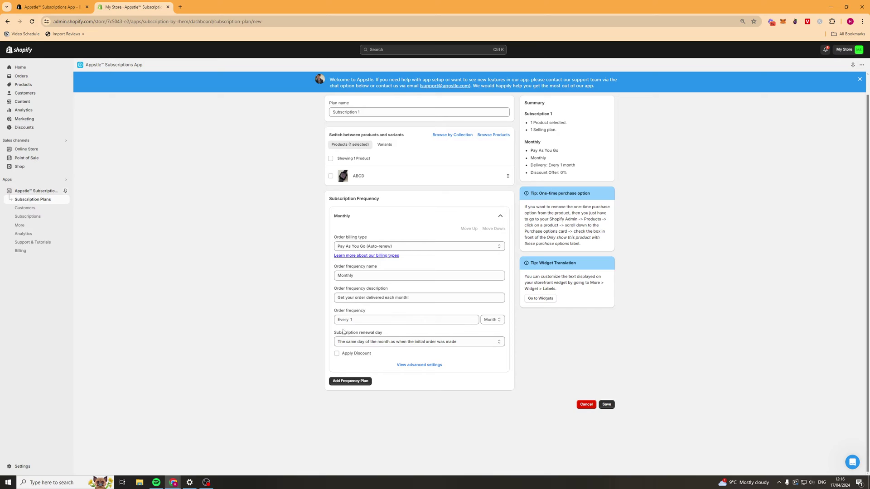
{"action": "mouse_move", "coordinate": [343, 337]}
{"action": "left_click", "coordinate": [373, 345]}
{"action": "scroll", "coordinate": [385, 426], "scroll_direction": "down", "scroll_amount": 5}
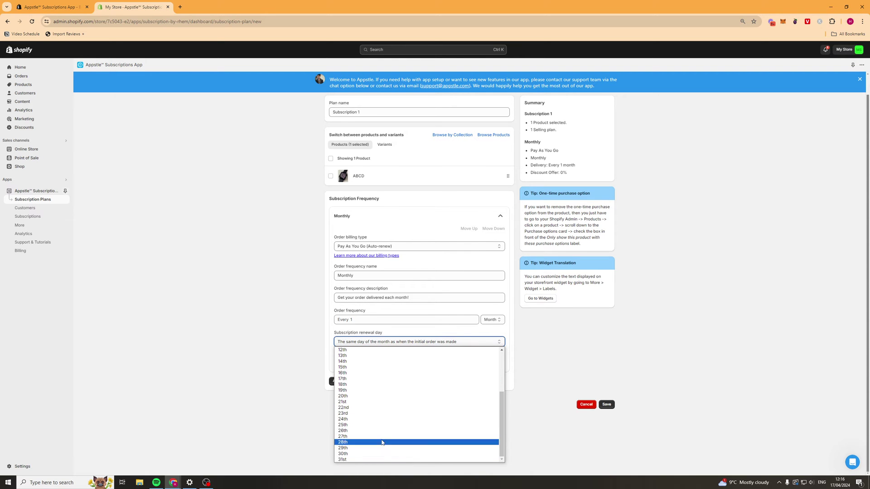
{"action": "scroll", "coordinate": [378, 401], "scroll_direction": "up", "scroll_amount": 5}
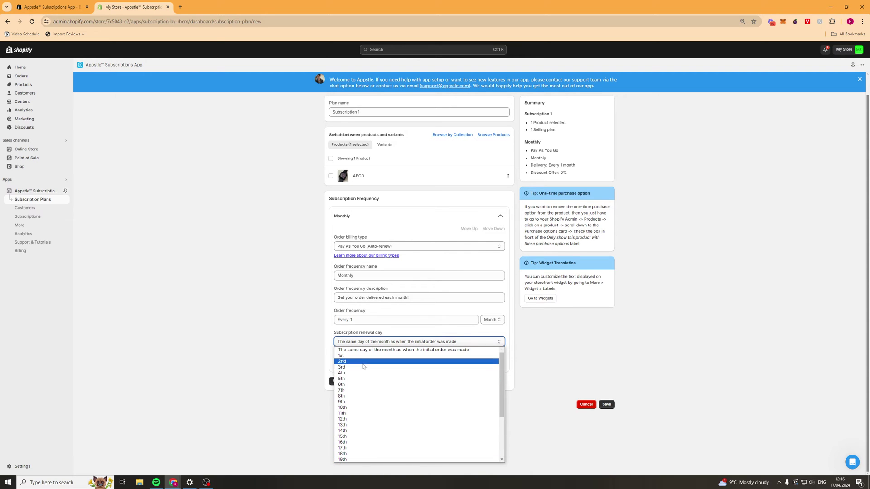
{"action": "left_click", "coordinate": [569, 338]}
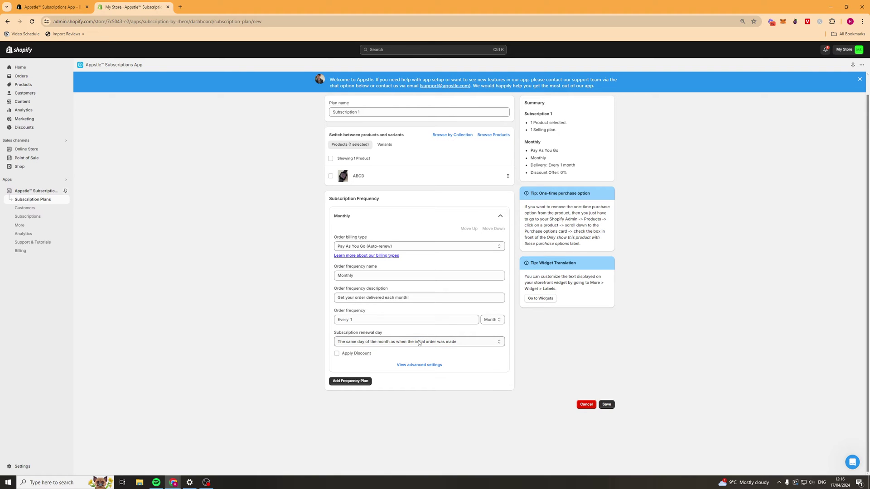
Apply a 10 Percent off(%) discount, after trying Amount off and Fixed Price.
{"action": "left_click", "coordinate": [338, 354]}
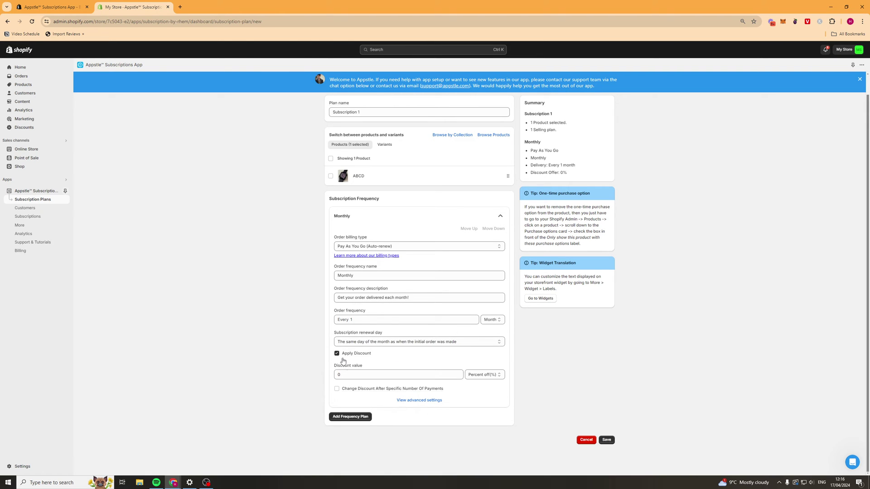
{"action": "left_click", "coordinate": [359, 374]}
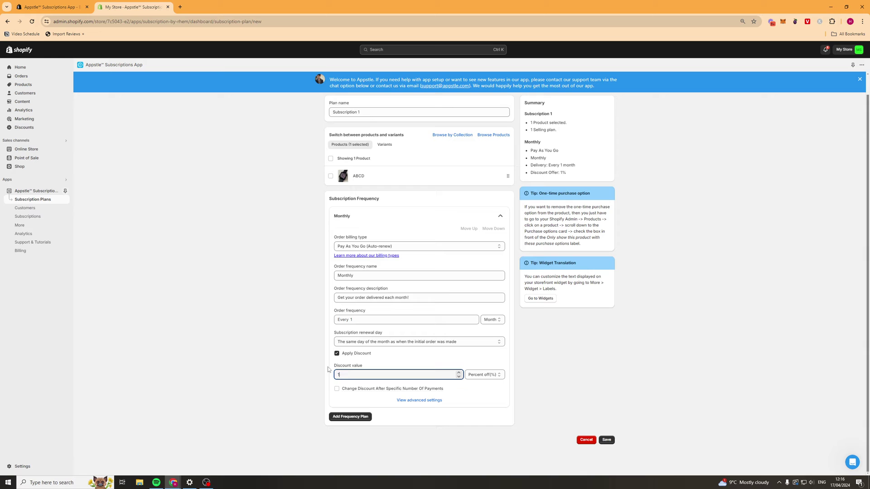
{"action": "left_click", "coordinate": [632, 368]}
{"action": "left_click", "coordinate": [474, 376]}
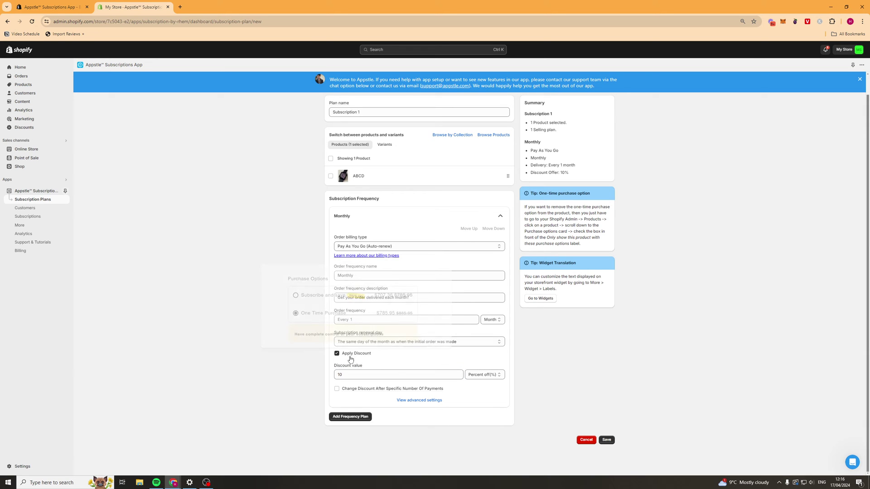
{"action": "left_click", "coordinate": [475, 378]}
{"action": "left_click", "coordinate": [474, 380]}
{"action": "left_click", "coordinate": [481, 386]}
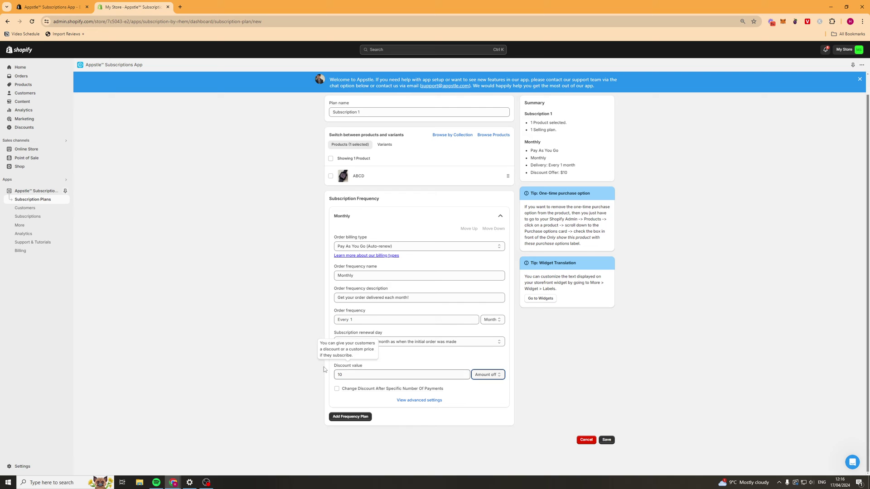
{"action": "left_click", "coordinate": [486, 379]}
{"action": "left_click", "coordinate": [488, 393]}
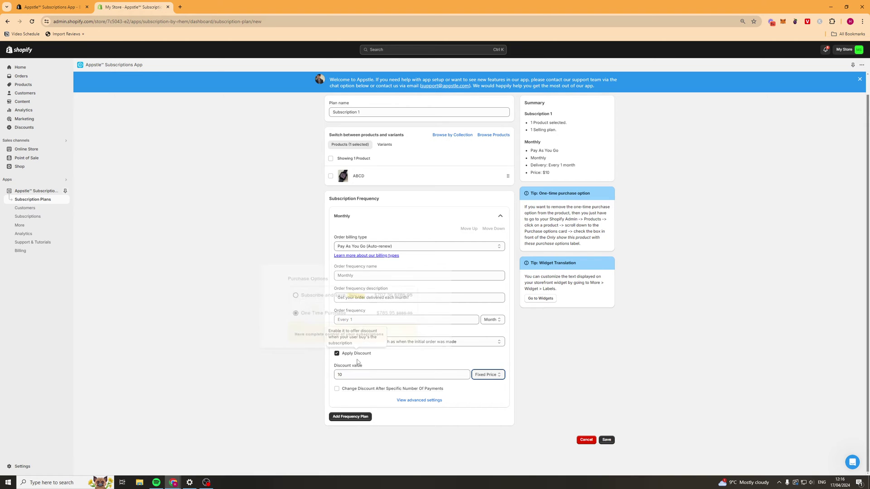
{"action": "left_click", "coordinate": [488, 376]}
{"action": "left_click", "coordinate": [489, 383]}
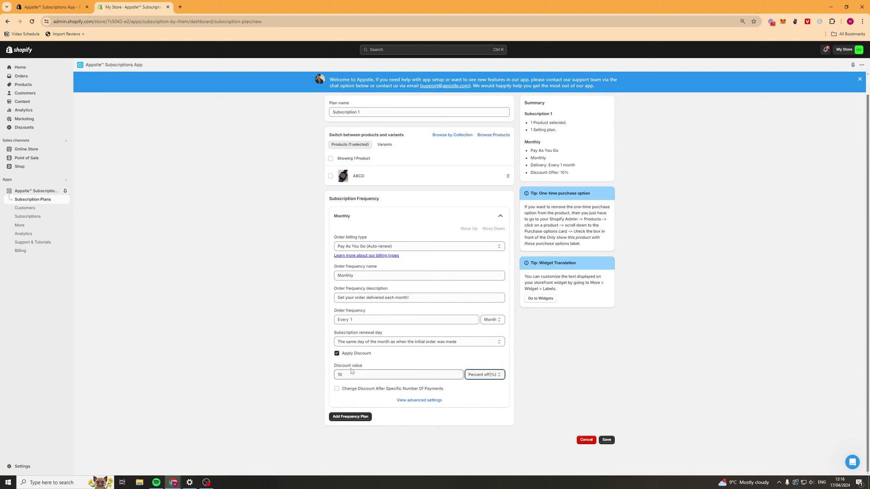
Set the first discount to 90%, changing to 0% after 1 payment cycle.
{"action": "left_click", "coordinate": [337, 390]}
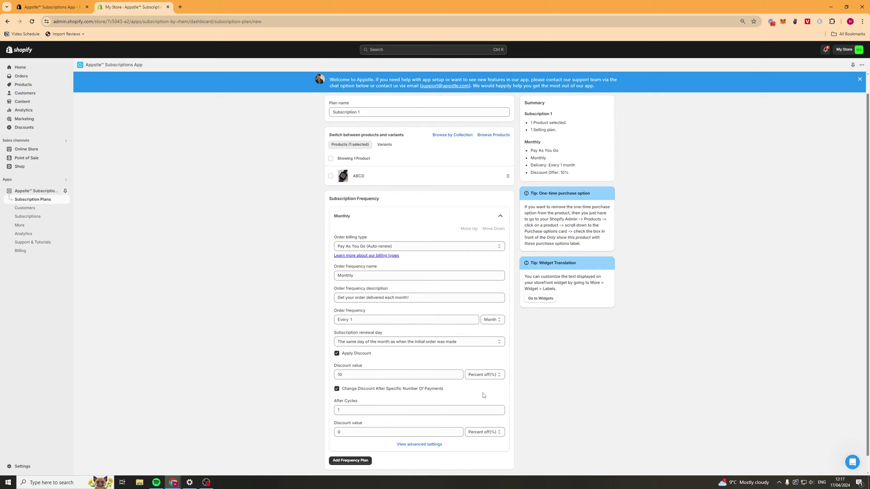
{"action": "scroll", "coordinate": [466, 392], "scroll_direction": "down", "scroll_amount": 1}
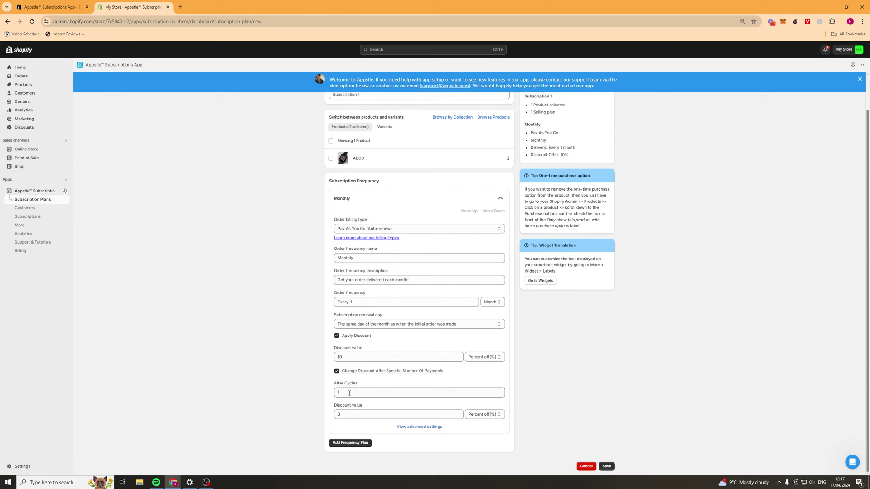
{"action": "left_click", "coordinate": [367, 415]}
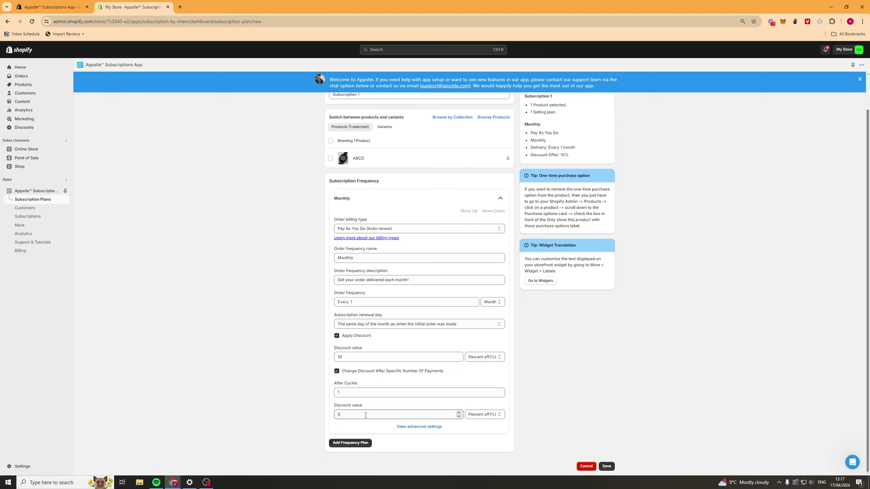
{"action": "left_click", "coordinate": [365, 416]}
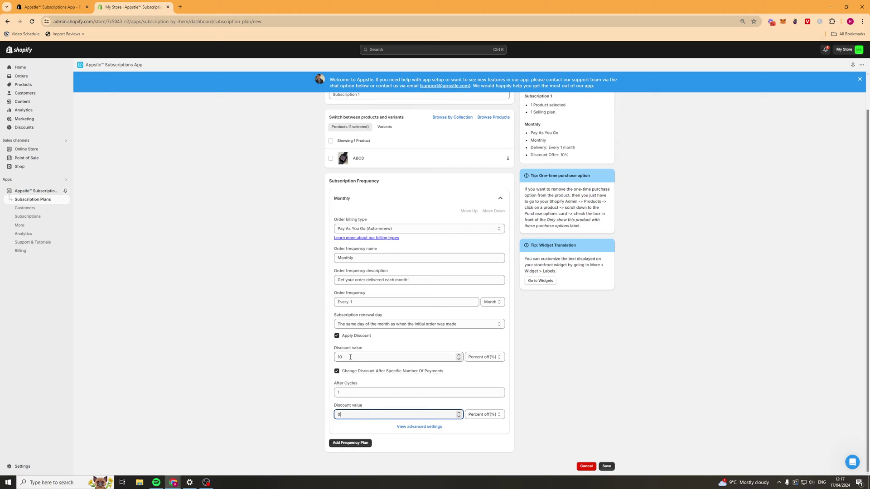
{"action": "left_click_drag", "start_coordinate": [342, 358], "coordinate": [323, 356]}
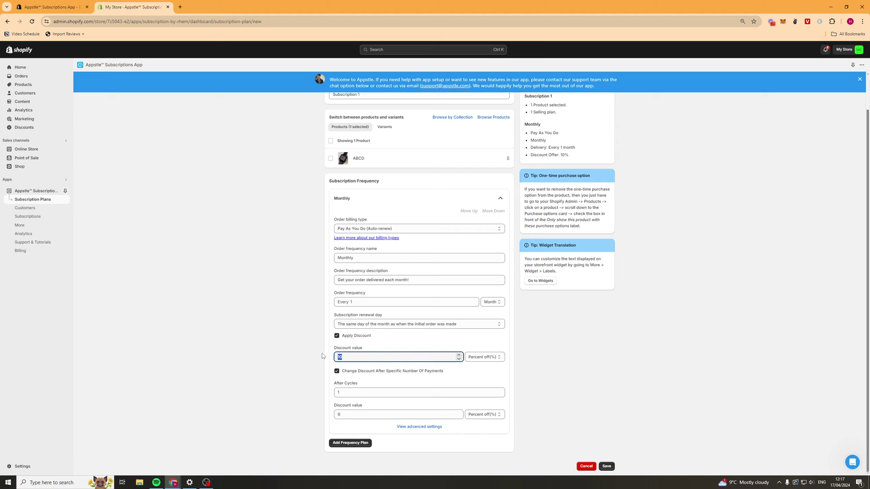
{"action": "type", "text": "100"}
{"action": "triple_click", "coordinate": [578, 355]}
{"action": "left_click", "coordinate": [566, 362]}
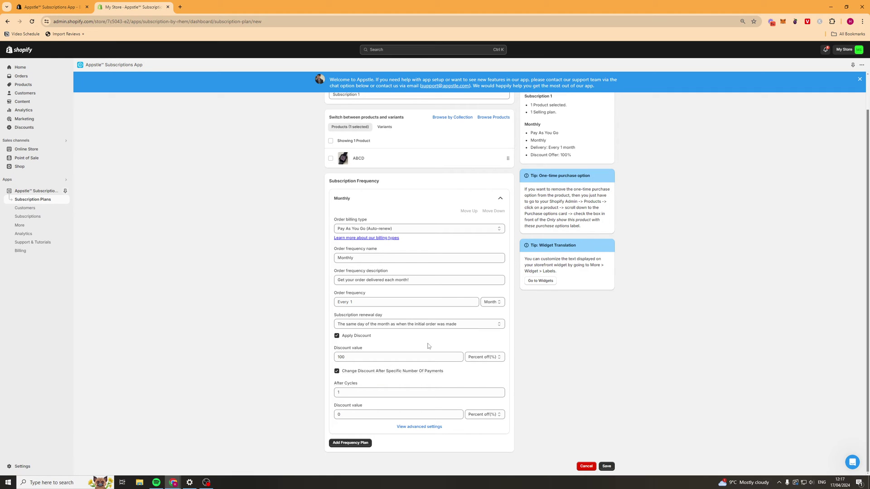
{"action": "left_click", "coordinate": [400, 357]}
{"action": "type", "text": "90"}
{"action": "left_click", "coordinate": [323, 358]}
Review the advanced settings, then save Subscription 1.
{"action": "left_click", "coordinate": [426, 426]}
{"action": "scroll", "coordinate": [485, 377], "scroll_direction": "down", "scroll_amount": 2}
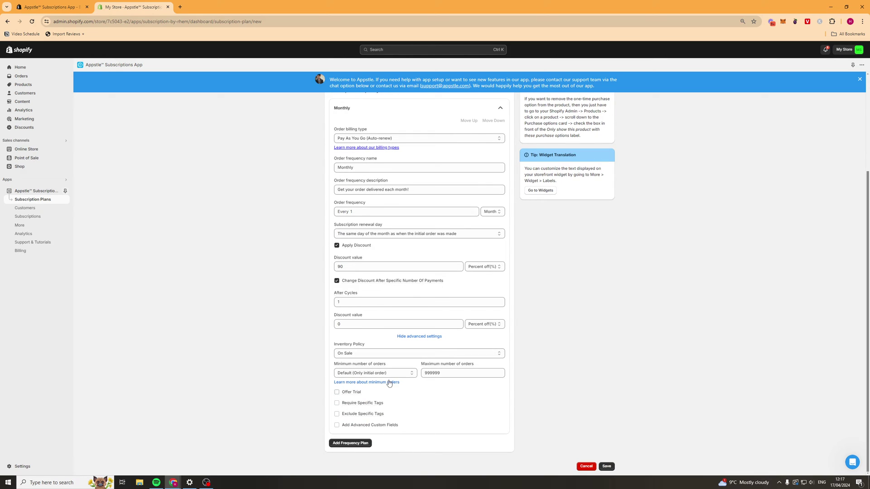
{"action": "left_click", "coordinate": [607, 467]}
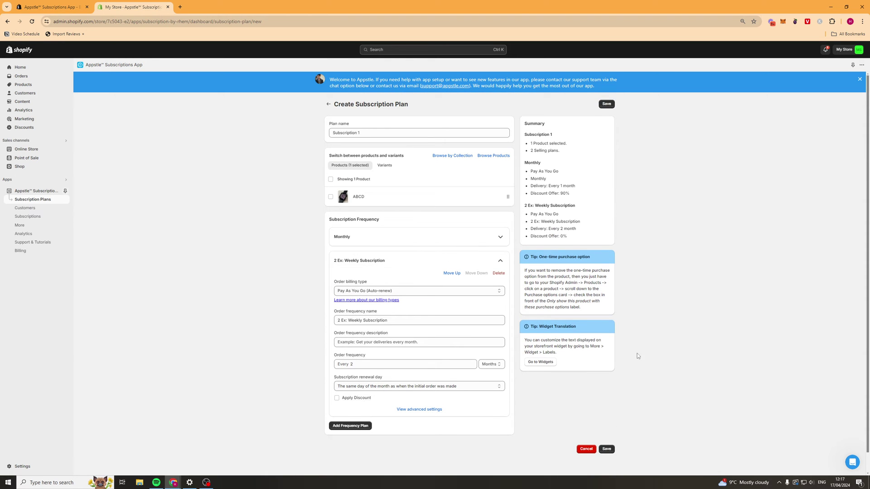
{"action": "left_click", "coordinate": [609, 451]}
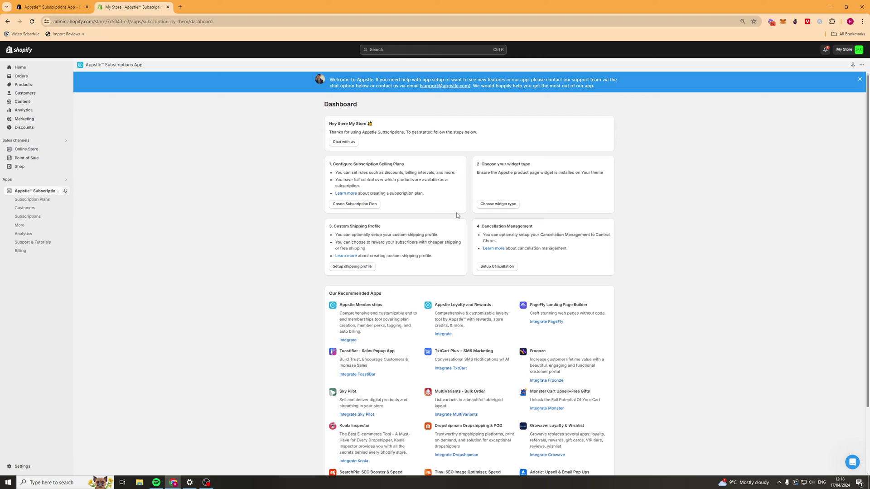
In the product page widget settings, compare Widget Types 3 and 6 and choose Widget Type 4.
{"action": "left_click", "coordinate": [498, 204]}
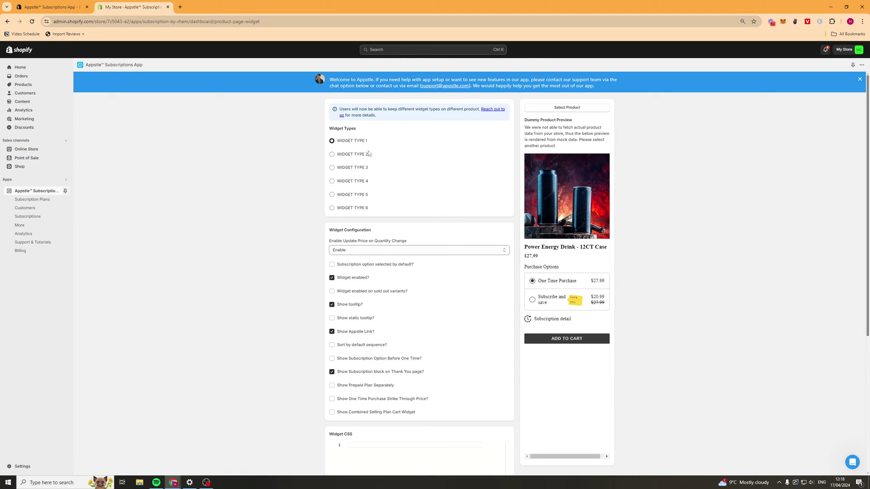
{"action": "left_click", "coordinate": [355, 167]}
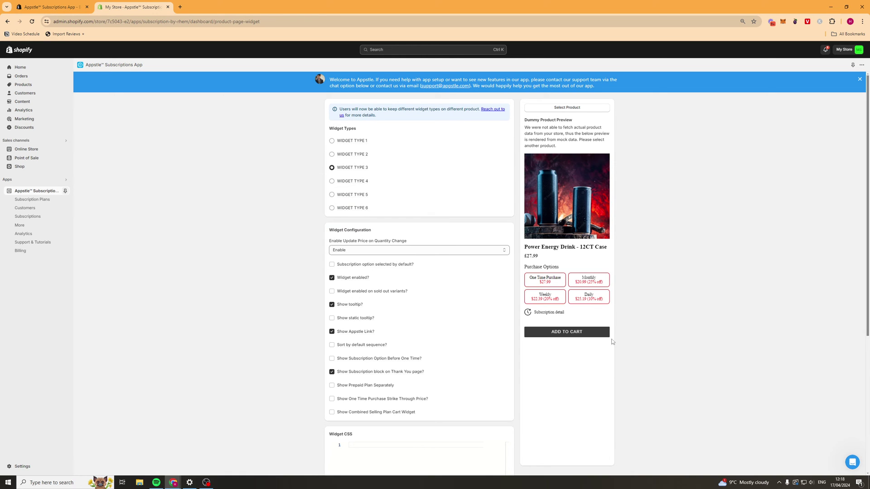
{"action": "left_click", "coordinate": [340, 182]}
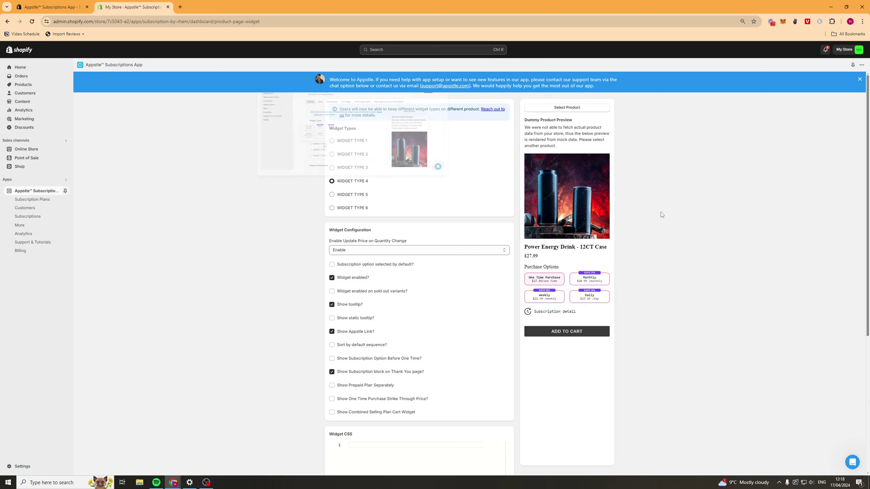
{"action": "left_click", "coordinate": [352, 209]}
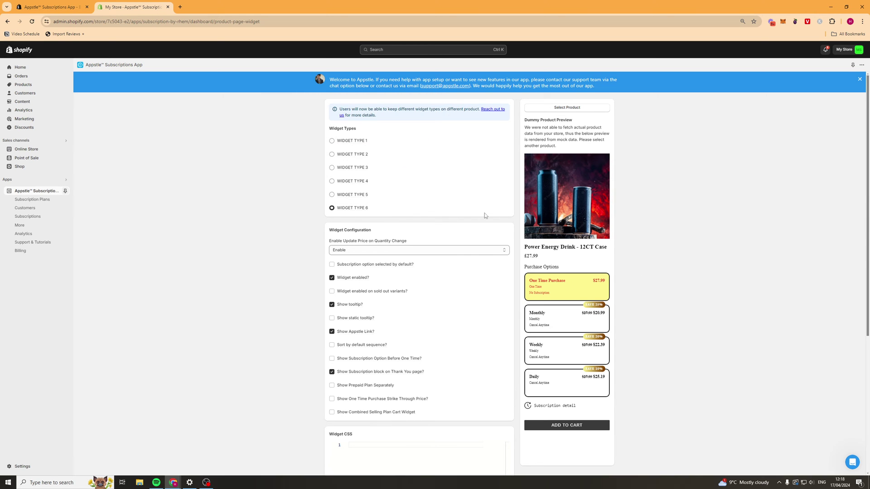
{"action": "left_click", "coordinate": [350, 182]}
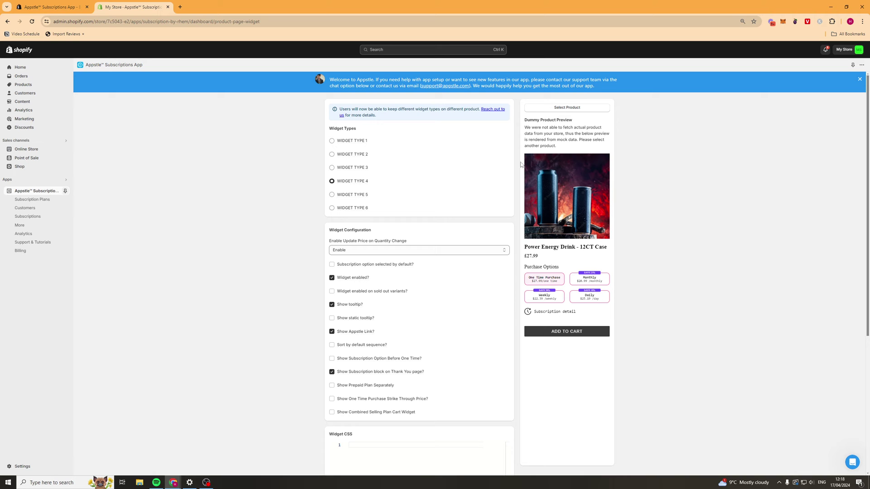
Choose ABCD as the widget preview product.
{"action": "left_click", "coordinate": [567, 108]}
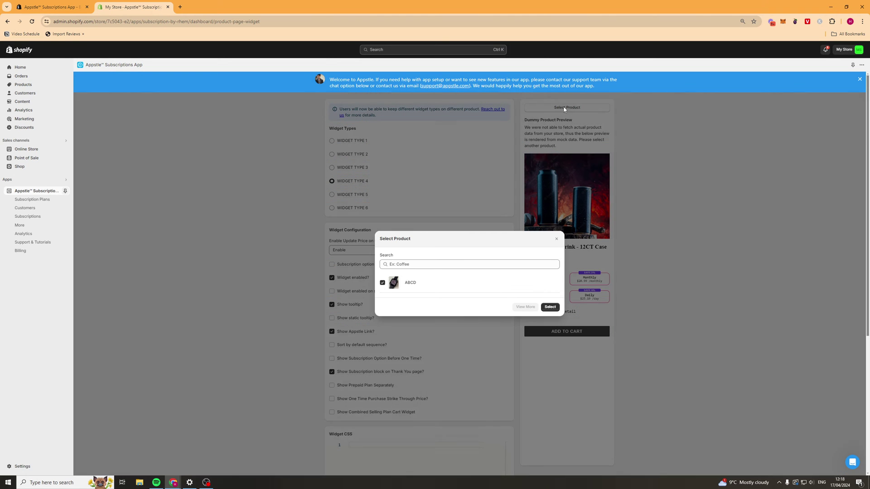
{"action": "double_click", "coordinate": [411, 283]}
{"action": "left_click", "coordinate": [550, 307]}
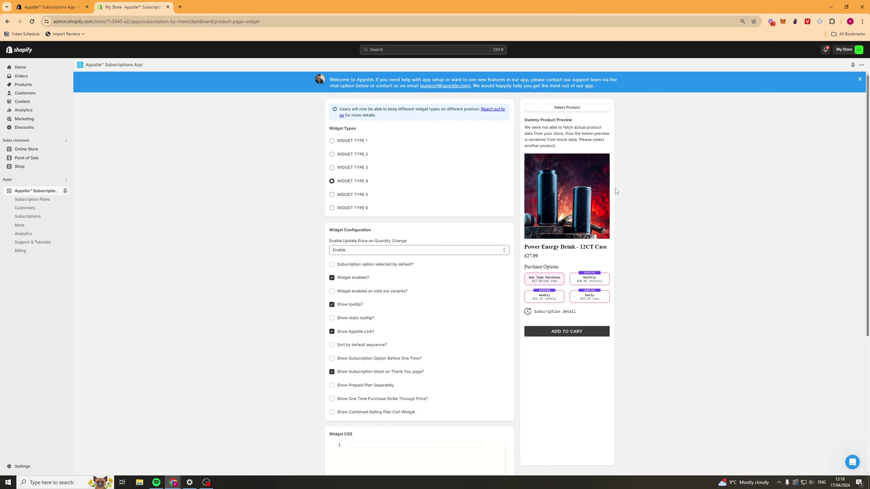
Try the price-update, sold-out, tooltip and purchase-order options, restoring price update, tooltip and order.
{"action": "scroll", "coordinate": [427, 202], "scroll_direction": "down", "scroll_amount": 3}
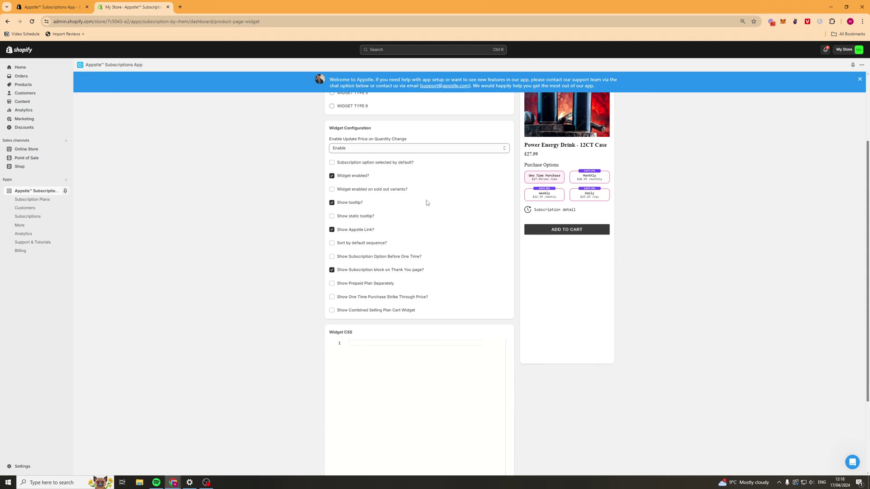
{"action": "scroll", "coordinate": [408, 213], "scroll_direction": "up", "scroll_amount": 2}
{"action": "left_click", "coordinate": [385, 216]}
{"action": "left_click", "coordinate": [364, 231]}
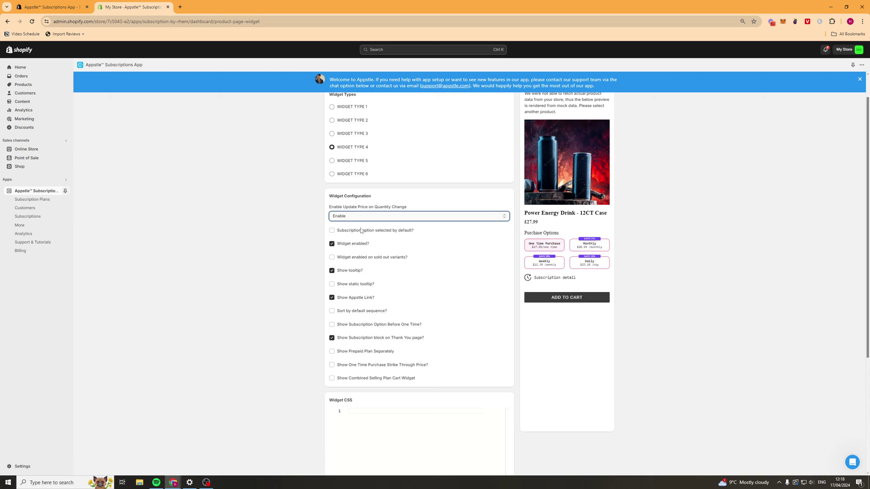
{"action": "left_click", "coordinate": [456, 218]}
{"action": "left_click", "coordinate": [436, 226]}
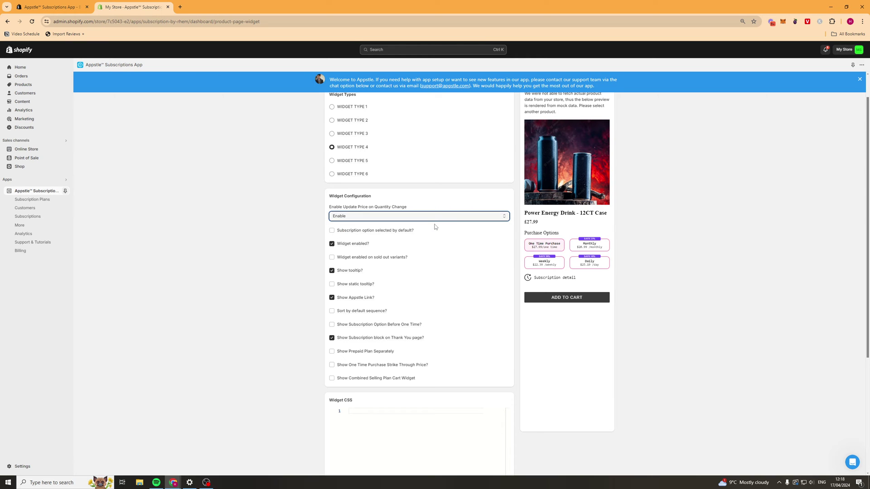
{"action": "mouse_move", "coordinate": [401, 235]}
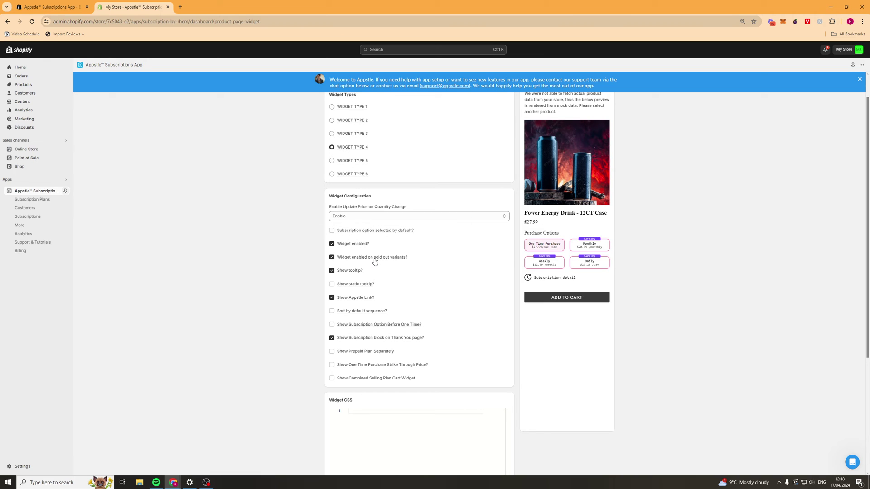
{"action": "left_click", "coordinate": [374, 259]}
{"action": "mouse_move", "coordinate": [352, 289]}
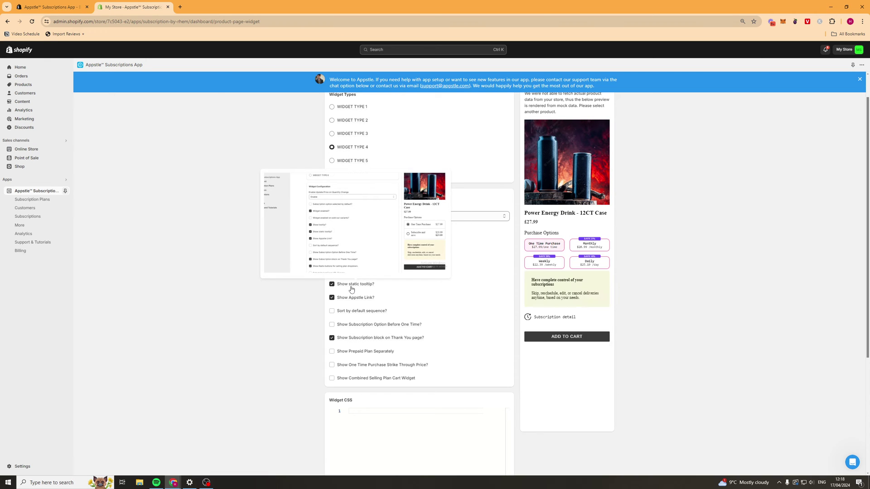
{"action": "left_click", "coordinate": [351, 289]}
{"action": "left_click", "coordinate": [351, 289]}
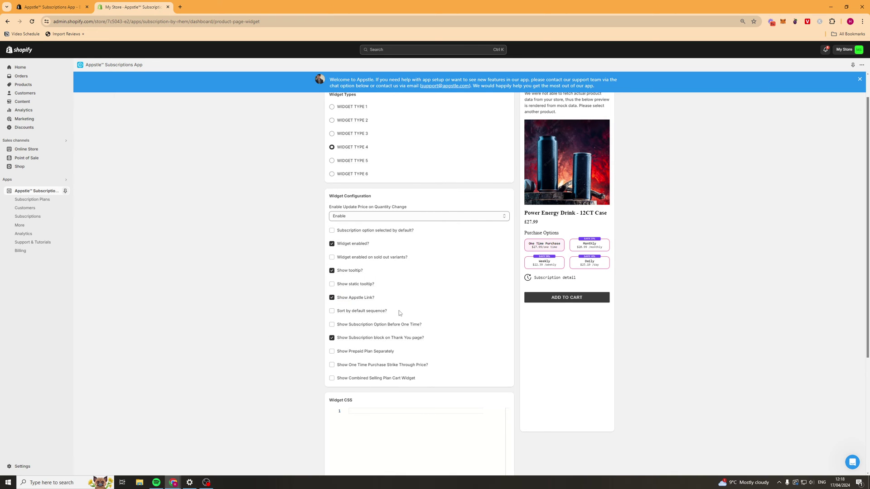
{"action": "left_click", "coordinate": [382, 325]}
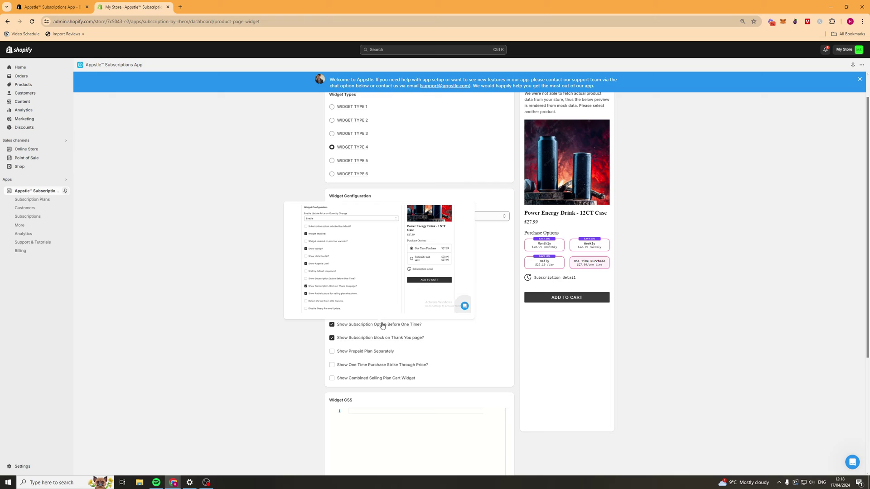
{"action": "left_click", "coordinate": [382, 324]}
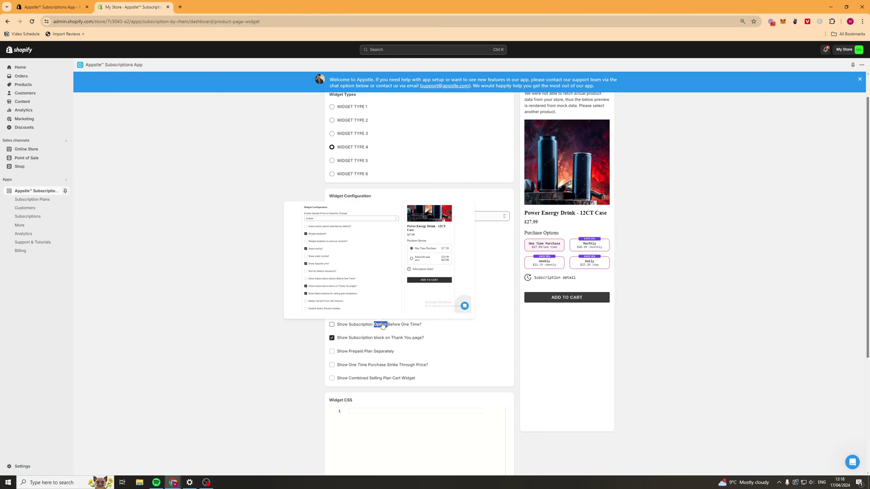
Enable Show Combined Selling Plan Cart Widget and save with Update.
{"action": "double_click", "coordinate": [380, 365]}
{"action": "left_click", "coordinate": [382, 379]}
{"action": "scroll", "coordinate": [404, 330], "scroll_direction": "down", "scroll_amount": 3}
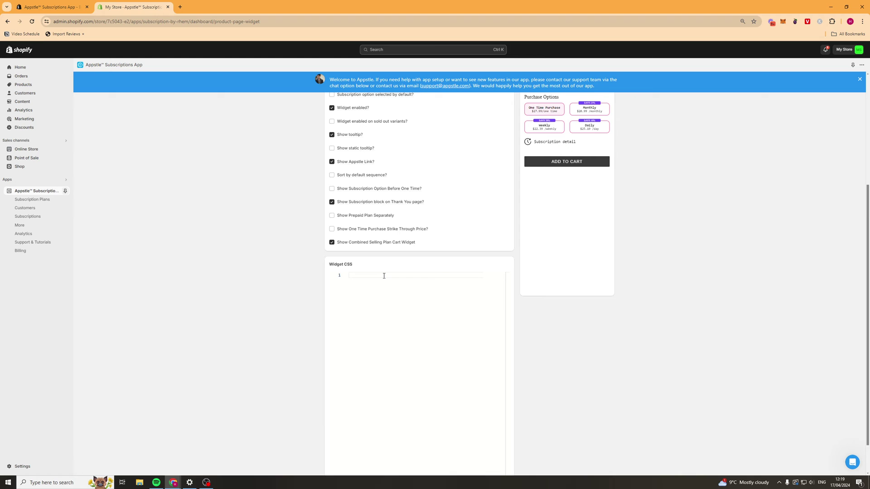
{"action": "scroll", "coordinate": [389, 343], "scroll_direction": "down", "scroll_amount": 1}
{"action": "left_click", "coordinate": [607, 464]}
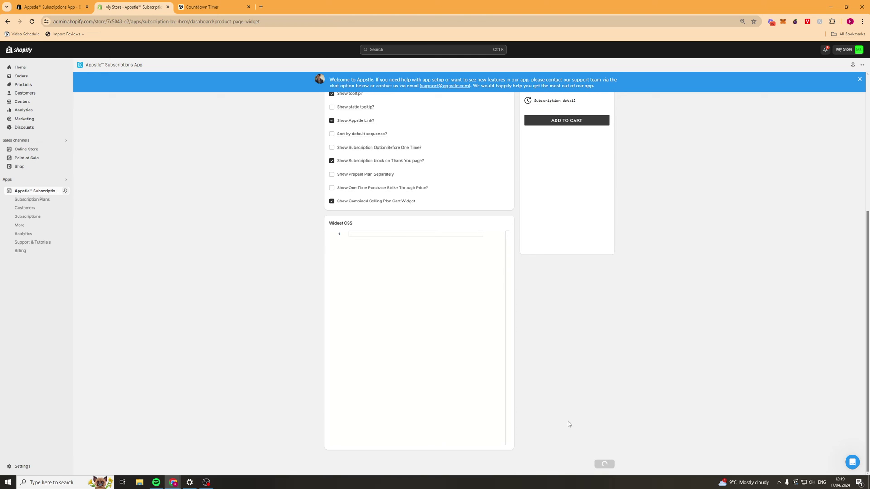
Create a shipping profile named 'free shipping', update the shop settings, and go back to the dashboard.
{"action": "left_click", "coordinate": [37, 191]}
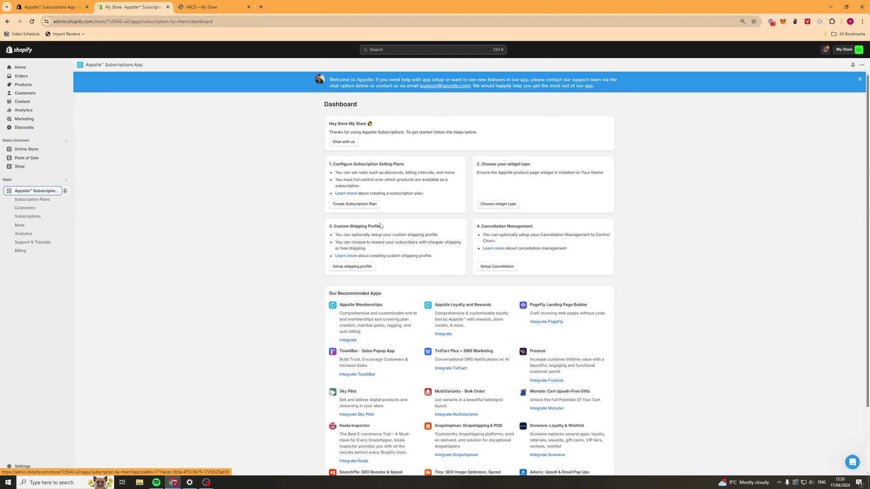
{"action": "left_click", "coordinate": [353, 268]}
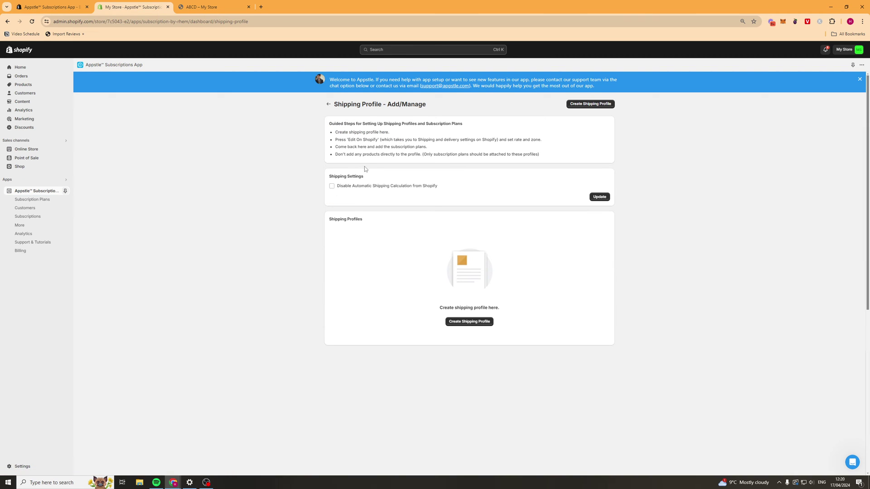
{"action": "left_click", "coordinate": [597, 105]}
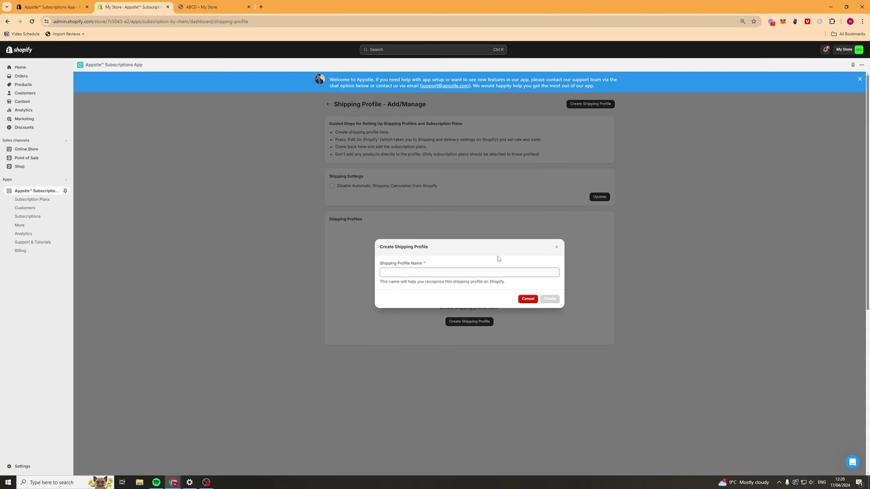
{"action": "left_click", "coordinate": [497, 271]}
{"action": "type", "text": "fi"}
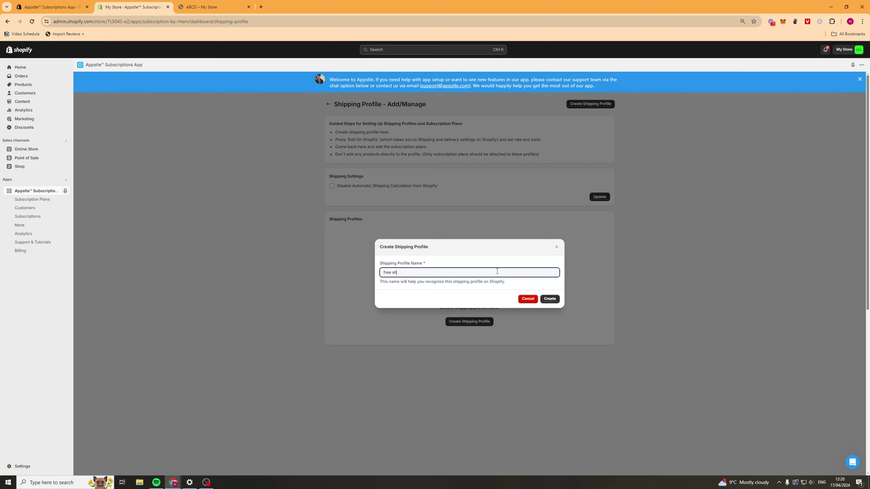
{"action": "left_click", "coordinate": [550, 299]}
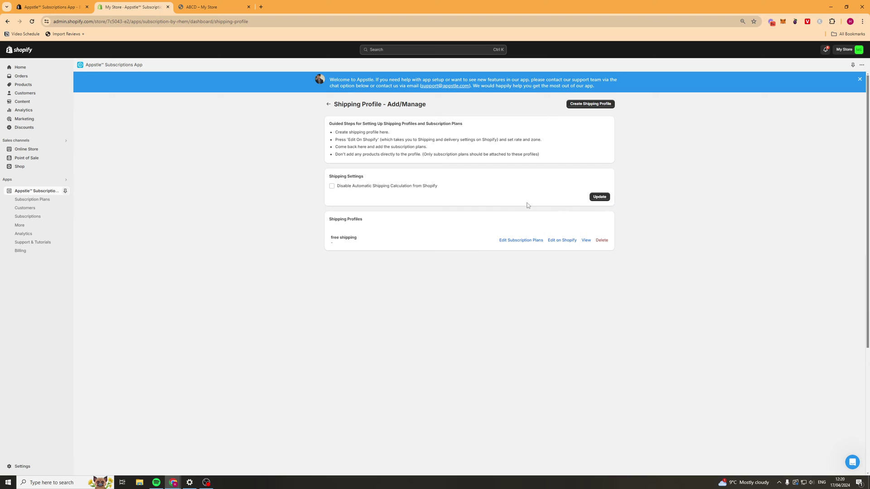
{"action": "left_click", "coordinate": [599, 197]}
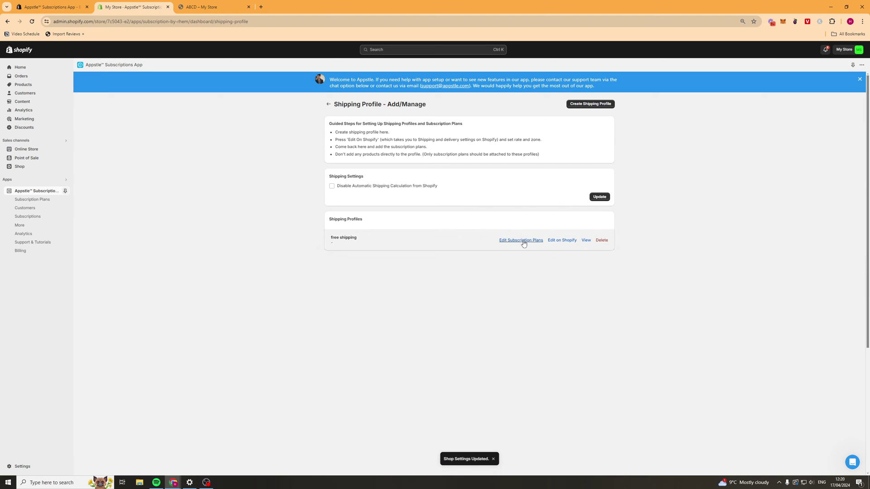
{"action": "left_click", "coordinate": [328, 104]}
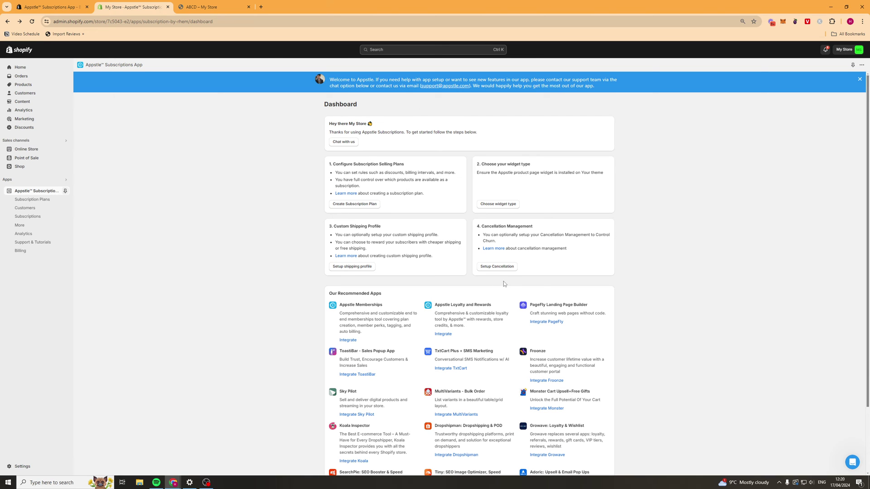
In Cancellation Management, compare Provide Cancellation Instructions with Customer Retention Flow, ending on Customer Retention Flow.
{"action": "left_click", "coordinate": [507, 268]}
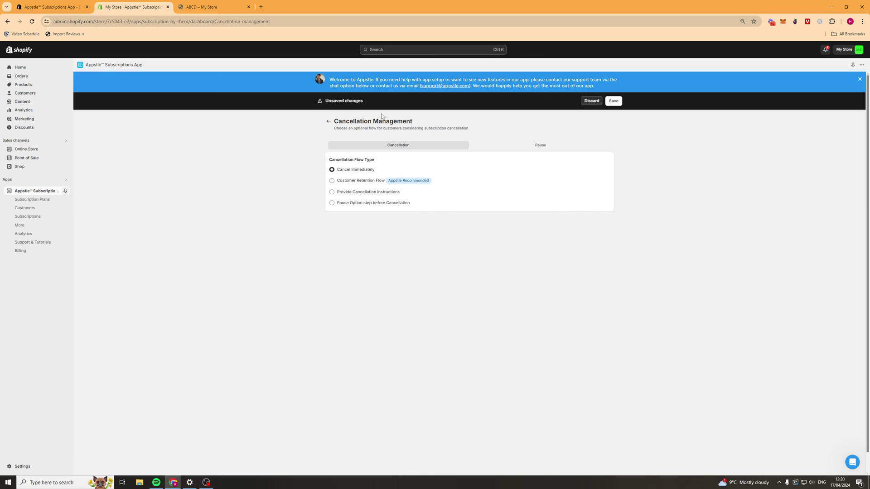
{"action": "left_click", "coordinate": [426, 146]}
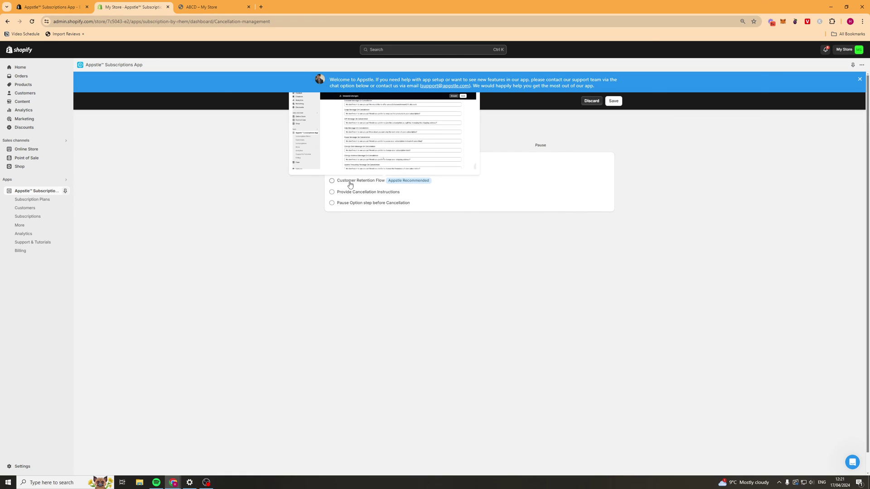
{"action": "left_click", "coordinate": [350, 182]}
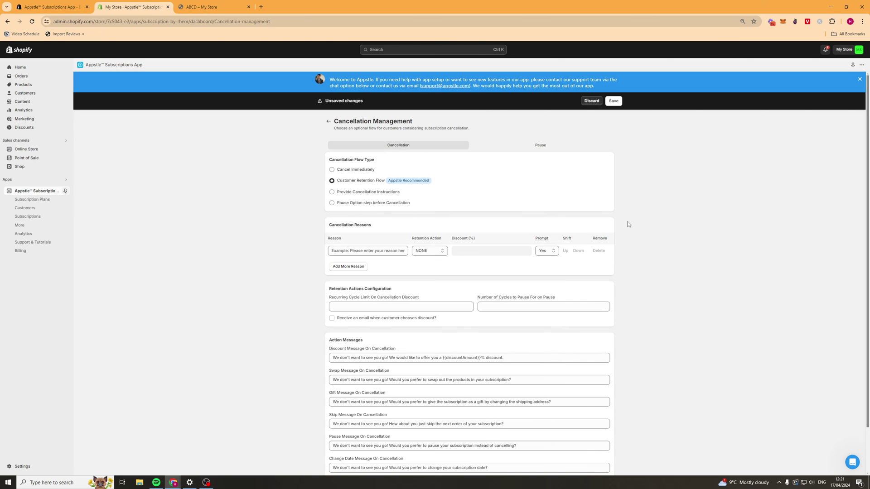
{"action": "scroll", "coordinate": [641, 252], "scroll_direction": "down", "scroll_amount": 1}
{"action": "left_click", "coordinate": [353, 193]}
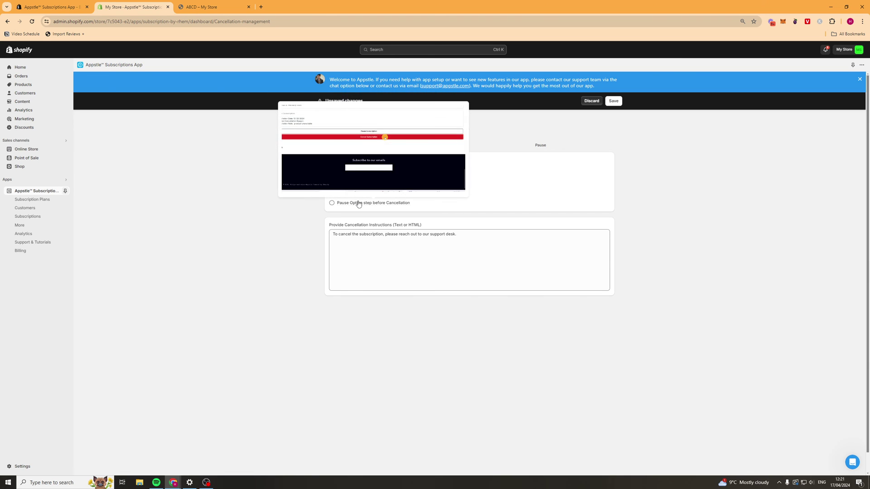
{"action": "left_click", "coordinate": [357, 203]}
{"action": "left_click", "coordinate": [376, 192]}
{"action": "left_click", "coordinate": [428, 183]}
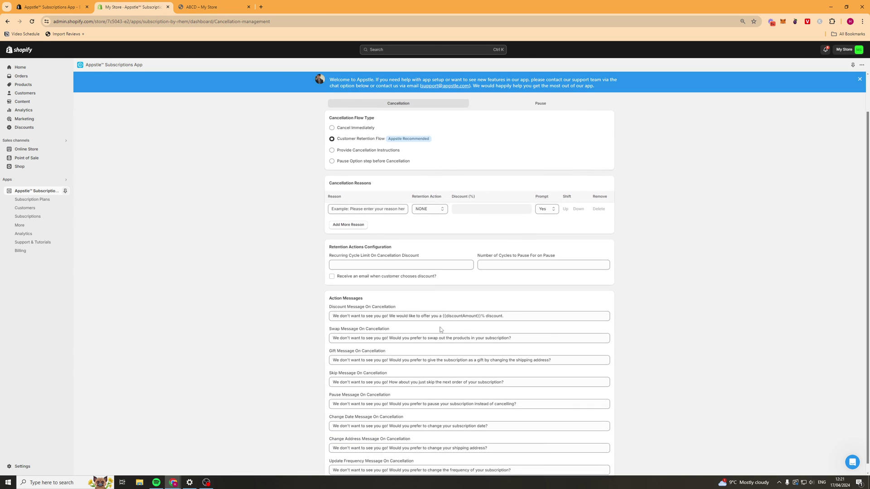
{"action": "scroll", "coordinate": [426, 328], "scroll_direction": "down", "scroll_amount": 1}
Check the Pause flow tab, try saving, and return to the dashboard unsaved.
{"action": "left_click", "coordinate": [556, 145]}
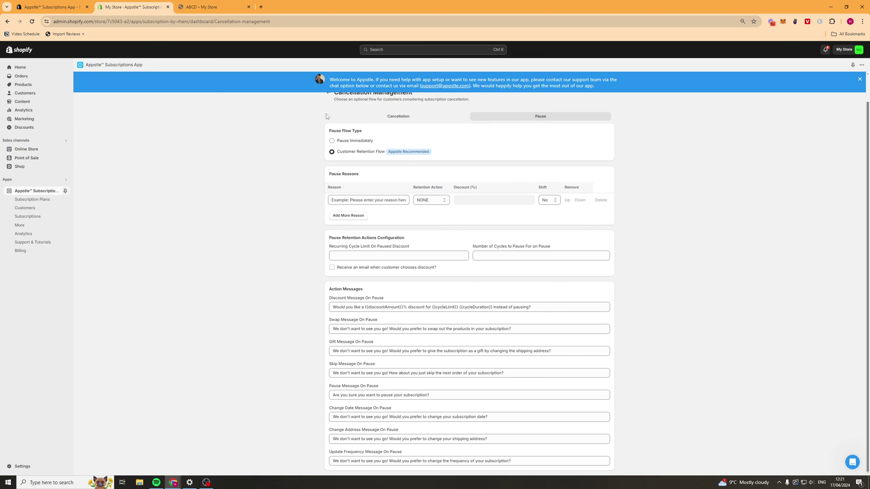
{"action": "left_click", "coordinate": [614, 102]}
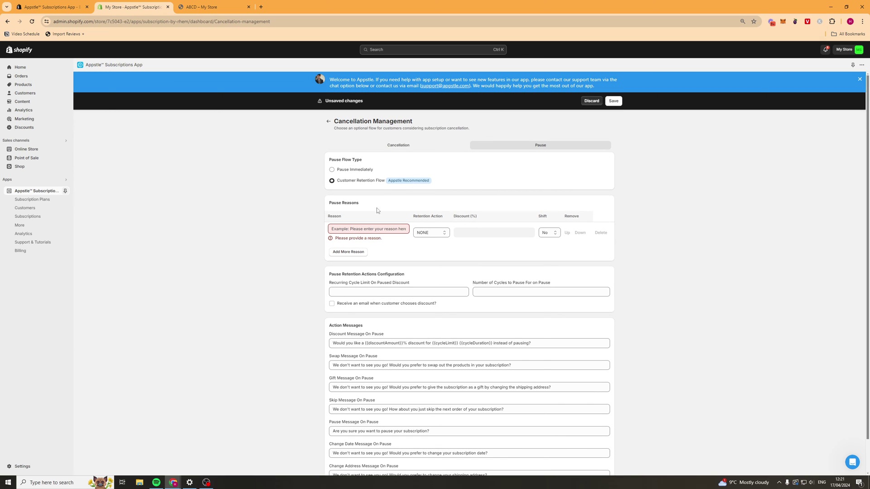
{"action": "left_click", "coordinate": [329, 122]}
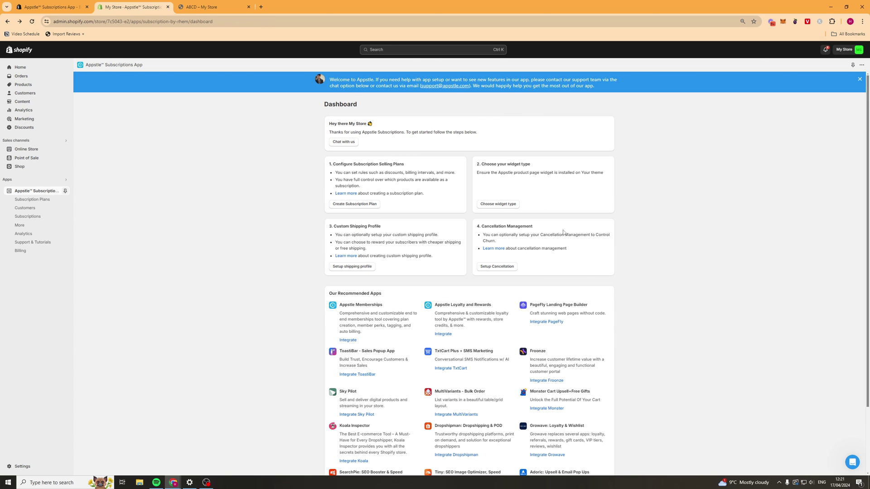
Look over the subscription details on the ABCD product page in the store.
{"action": "key", "text": "ctrl+Tab"}
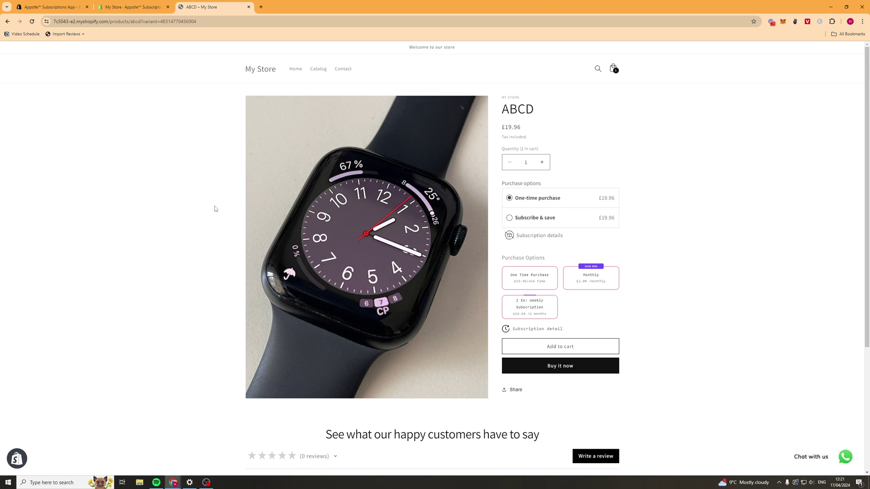
{"action": "scroll", "coordinate": [640, 219], "scroll_direction": "down", "scroll_amount": 4}
{"action": "scroll", "coordinate": [656, 274], "scroll_direction": "up", "scroll_amount": 4}
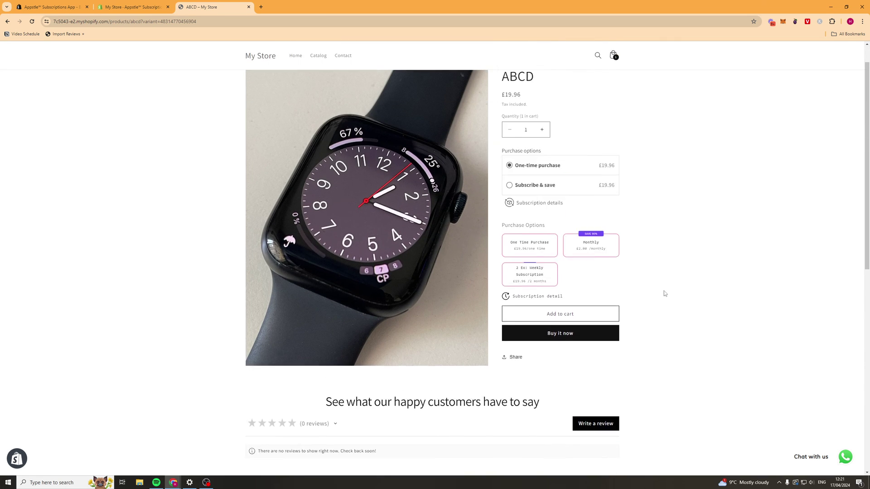
{"action": "middle_click", "coordinate": [663, 222]}
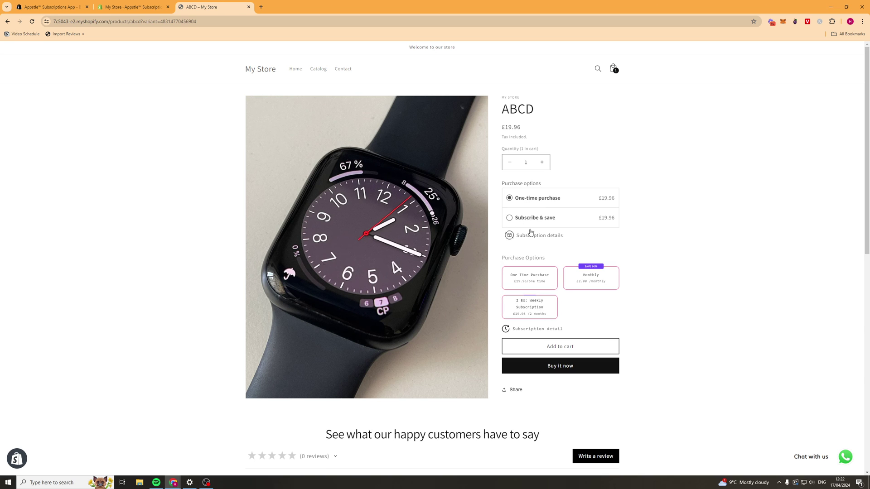
{"action": "mouse_move", "coordinate": [510, 236]}
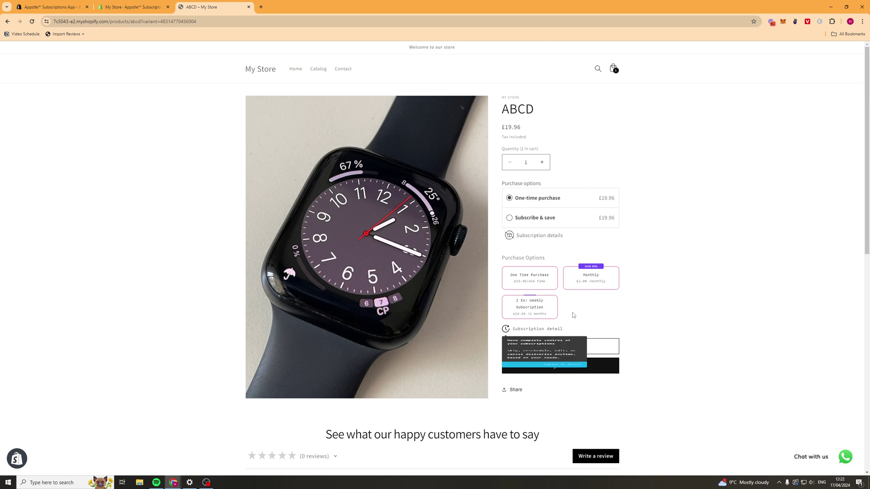
{"action": "mouse_move", "coordinate": [542, 241]}
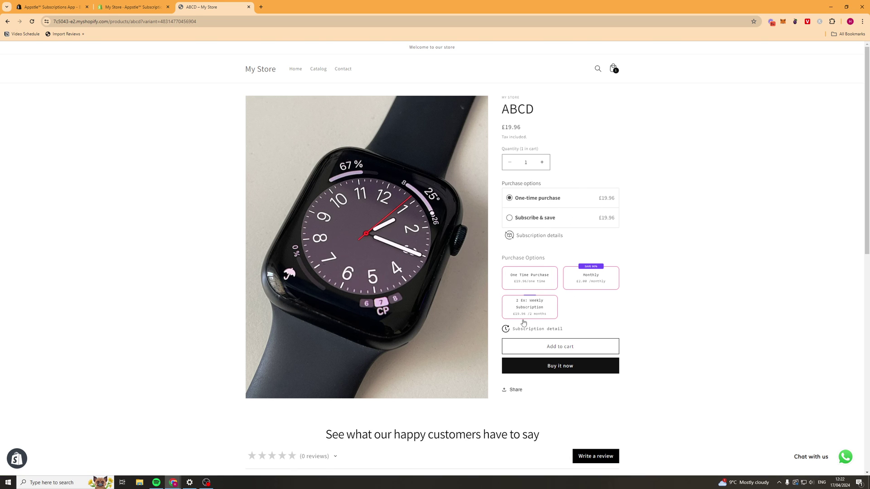
{"action": "mouse_move", "coordinate": [522, 278]}
Add the ABCD watch to the cart, dismiss the 'Get a discount!' popup, and go back to admin.
{"action": "left_click", "coordinate": [574, 354]}
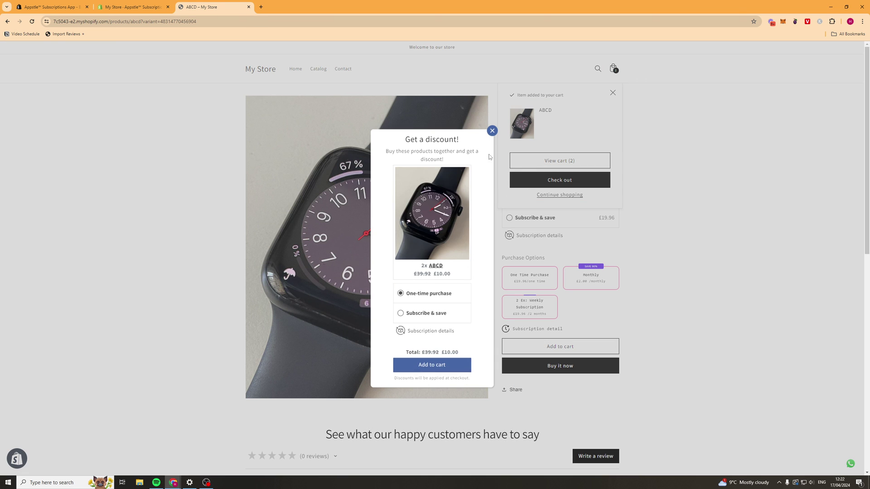
{"action": "left_click", "coordinate": [493, 131]}
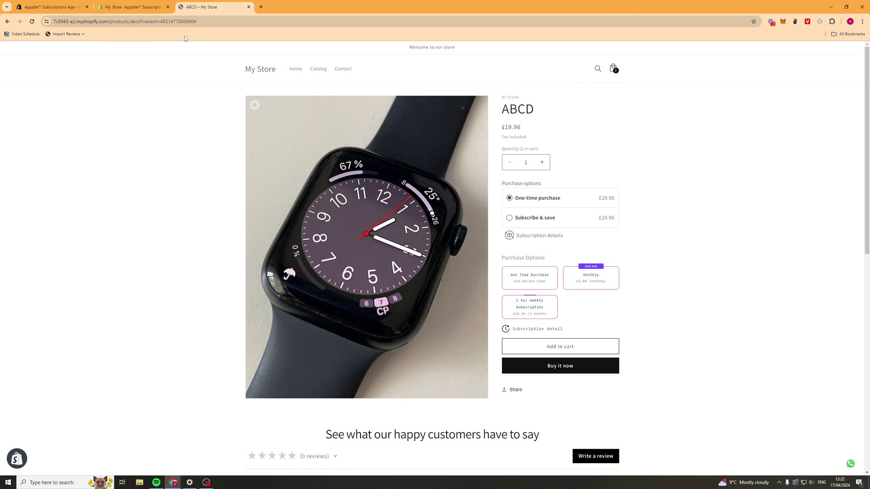
{"action": "left_click", "coordinate": [151, 9]}
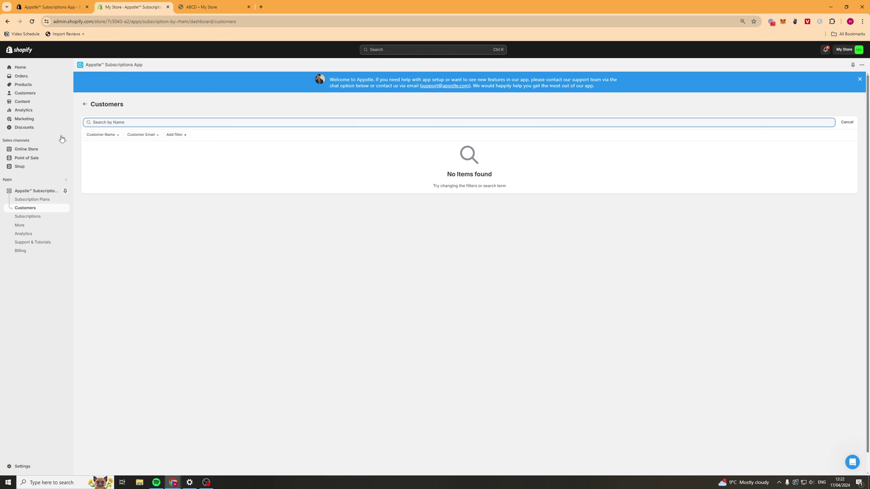
Go from the empty Customers list to the Subscriptions page.
{"action": "left_click", "coordinate": [28, 217]}
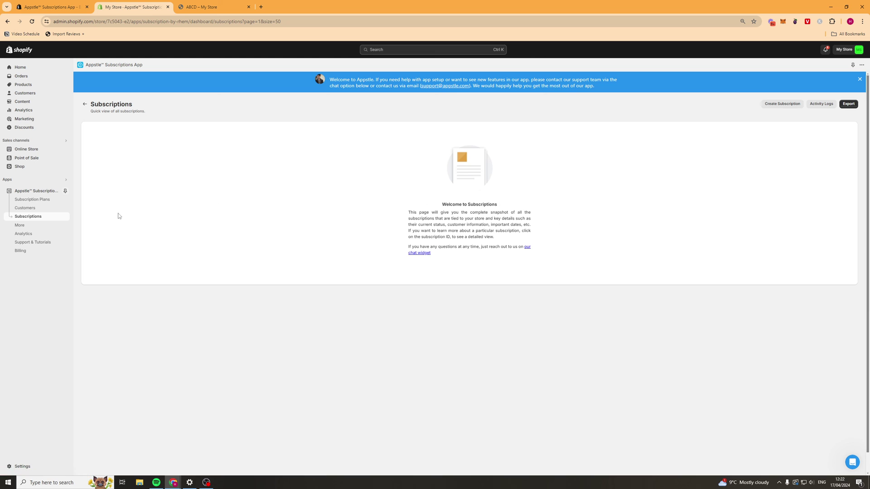
Open the More settings page and scroll through its options.
{"action": "left_click", "coordinate": [20, 226]}
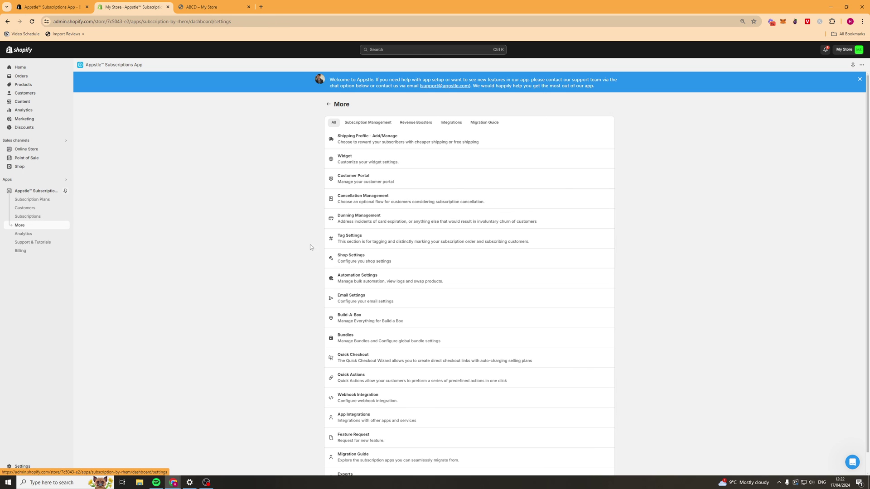
{"action": "scroll", "coordinate": [398, 286], "scroll_direction": "down", "scroll_amount": 1}
{"action": "scroll", "coordinate": [445, 105], "scroll_direction": "up", "scroll_amount": 1}
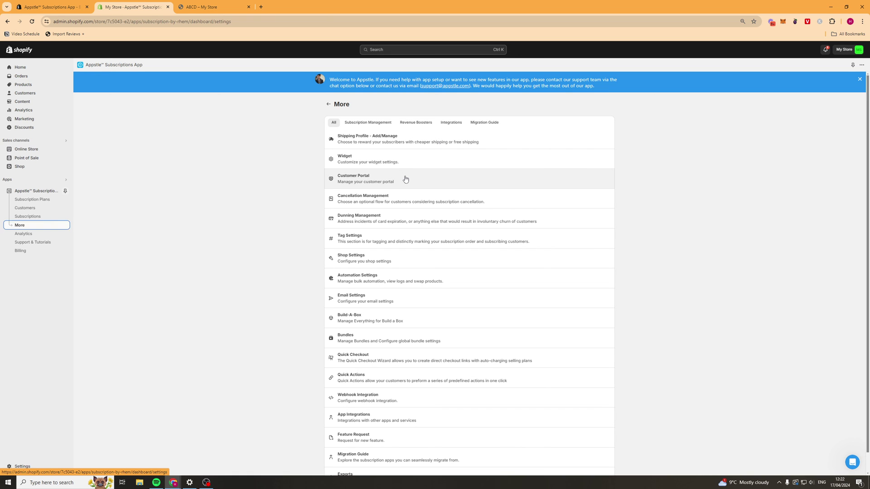
{"action": "scroll", "coordinate": [399, 204], "scroll_direction": "down", "scroll_amount": 1}
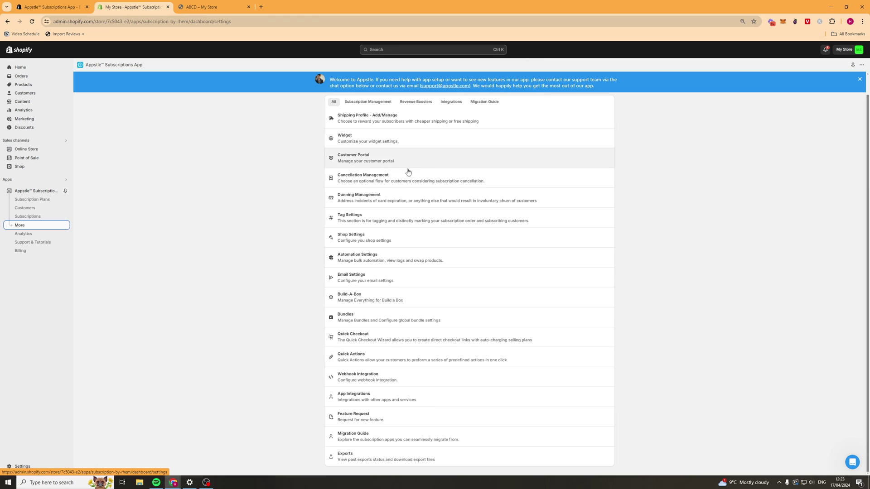
Browse the App Integrations cards, then bring up the Analytics dashboard.
{"action": "left_click", "coordinate": [375, 396]}
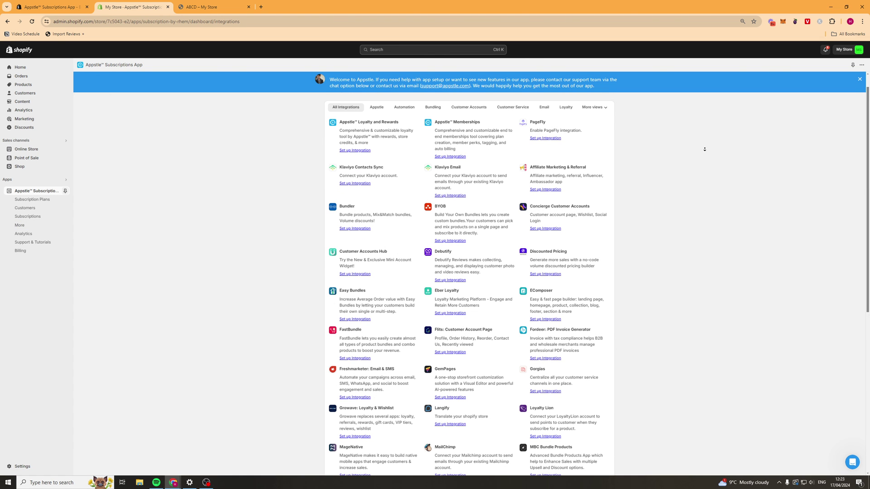
{"action": "scroll", "coordinate": [705, 149], "scroll_direction": "up", "scroll_amount": 1}
{"action": "scroll", "coordinate": [651, 154], "scroll_direction": "down", "scroll_amount": 6}
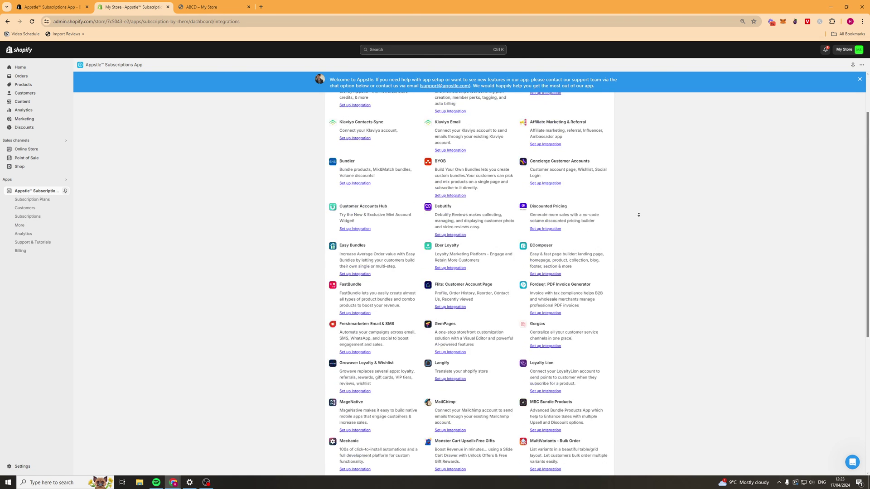
{"action": "scroll", "coordinate": [581, 177], "scroll_direction": "up", "scroll_amount": 6}
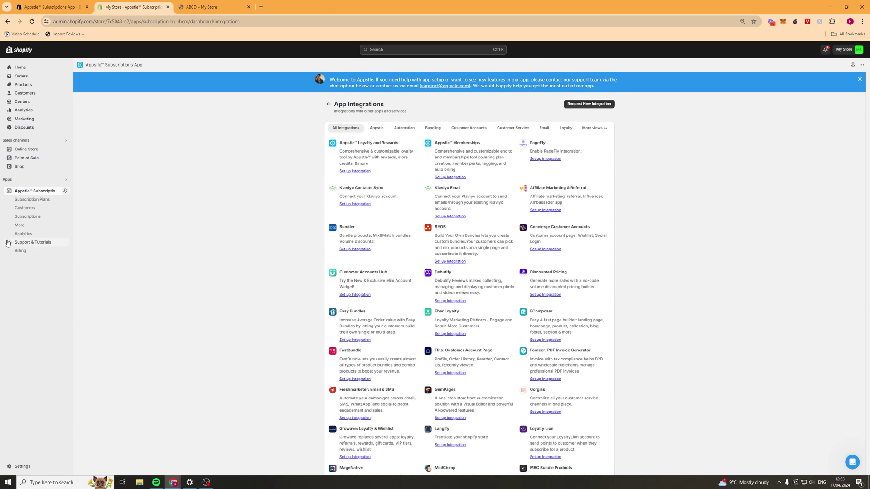
{"action": "left_click", "coordinate": [24, 233]}
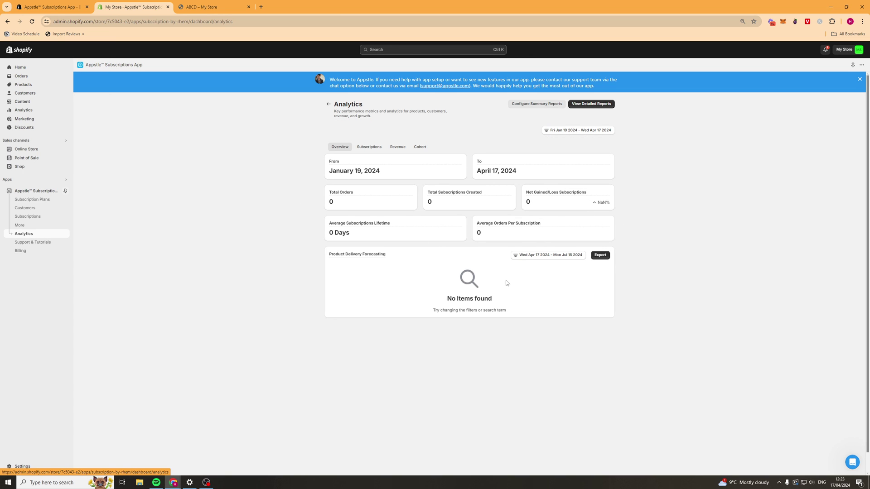
View the Subscriptions, Revenue and Cohort analytics tabs, ending on Subscriptions showing zero active subscriptions and 0.0% churn.
{"action": "left_click", "coordinate": [377, 151]}
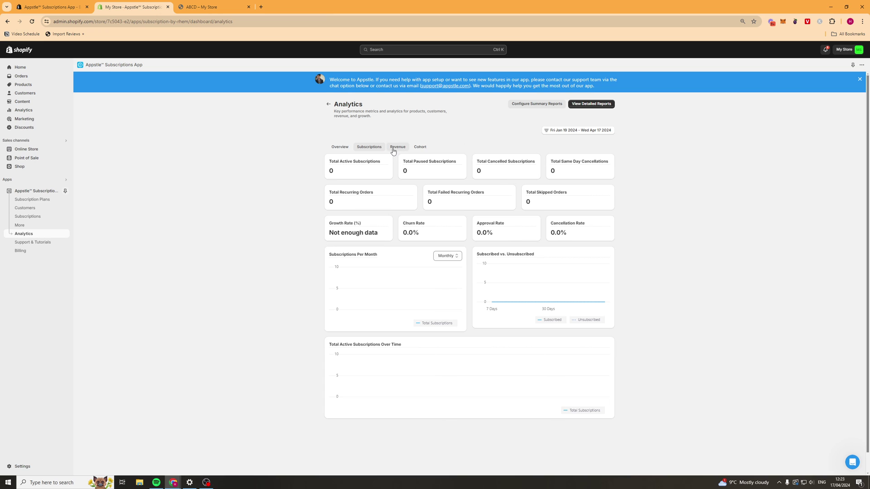
{"action": "left_click", "coordinate": [398, 146]}
{"action": "left_click", "coordinate": [420, 147]}
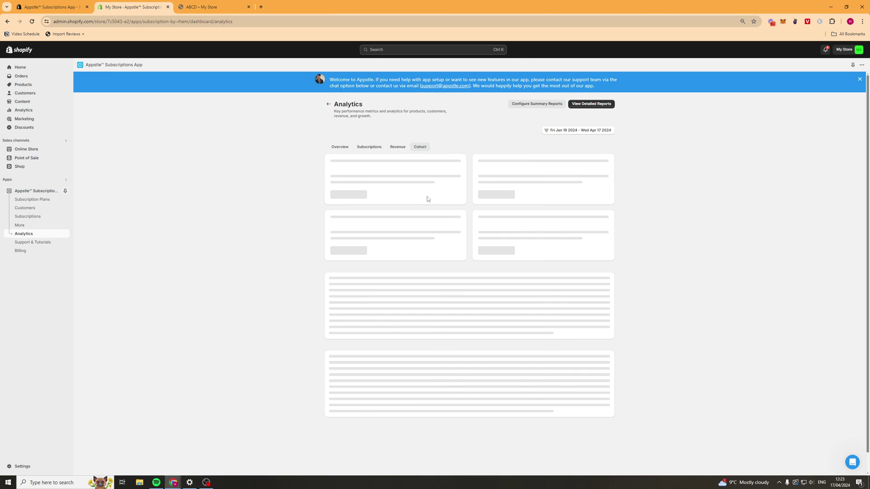
{"action": "left_click", "coordinate": [368, 148]}
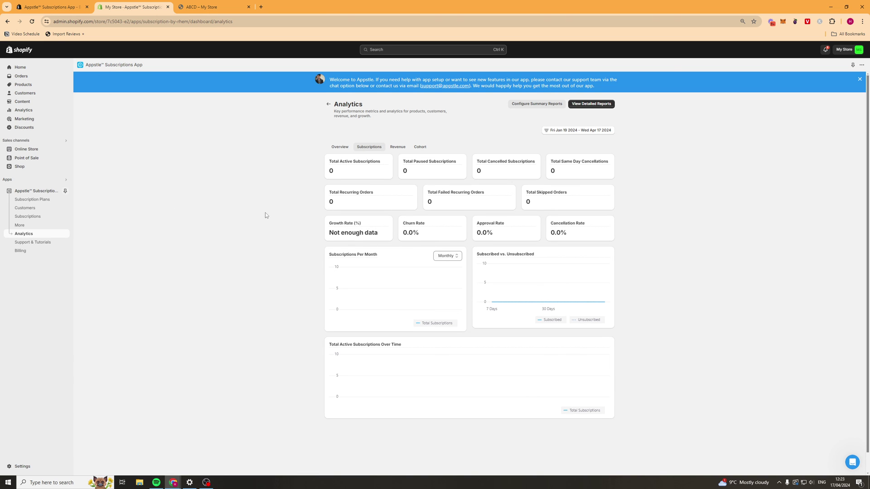